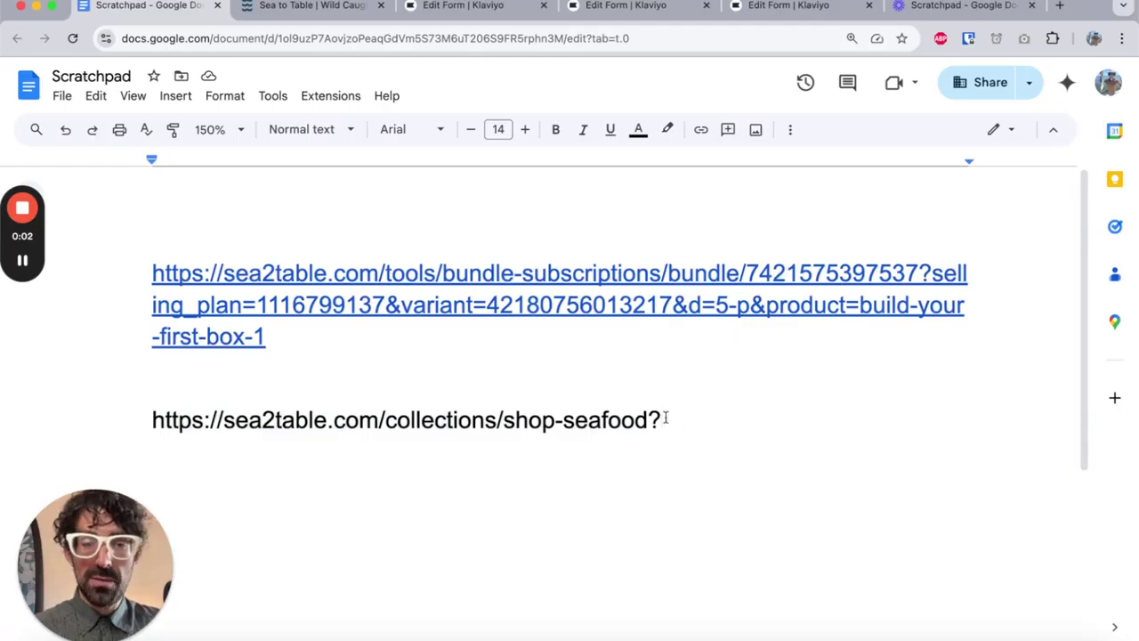
Delete the sea2table.com/collections/shop-seafood? URL and the blank lines beneath the bundle subscription link
{"action": "triple_click", "coordinate": [665, 418]}
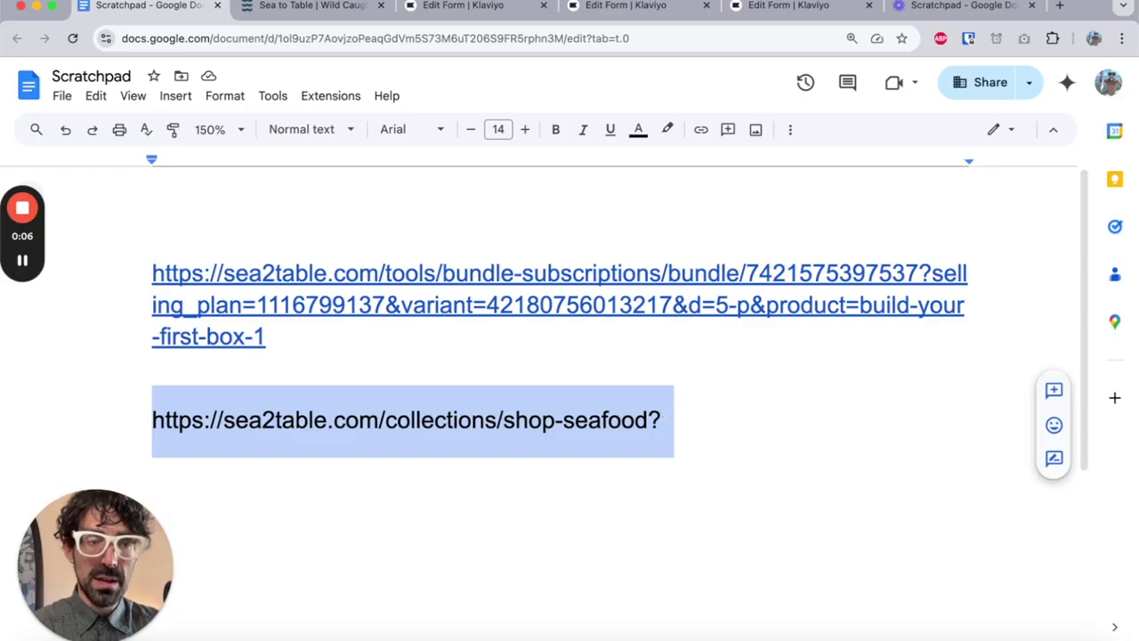
{"action": "key", "text": "BackSpace"}
{"action": "key", "text": "BackSpace"}
{"action": "key", "text": "BackSpace"}
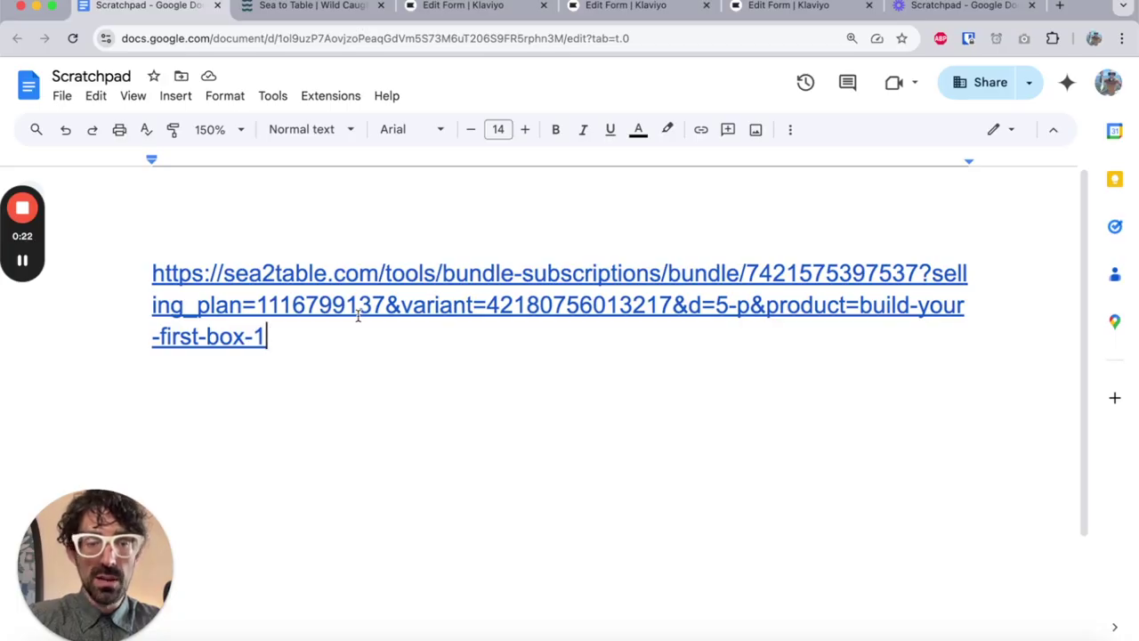
Append the parameter &offr=kingsalmon to the end of the bundle subscription URL
{"action": "left_click", "coordinate": [928, 274]}
{"action": "left_click_drag", "start_coordinate": [927, 274], "coordinate": [923, 274]}
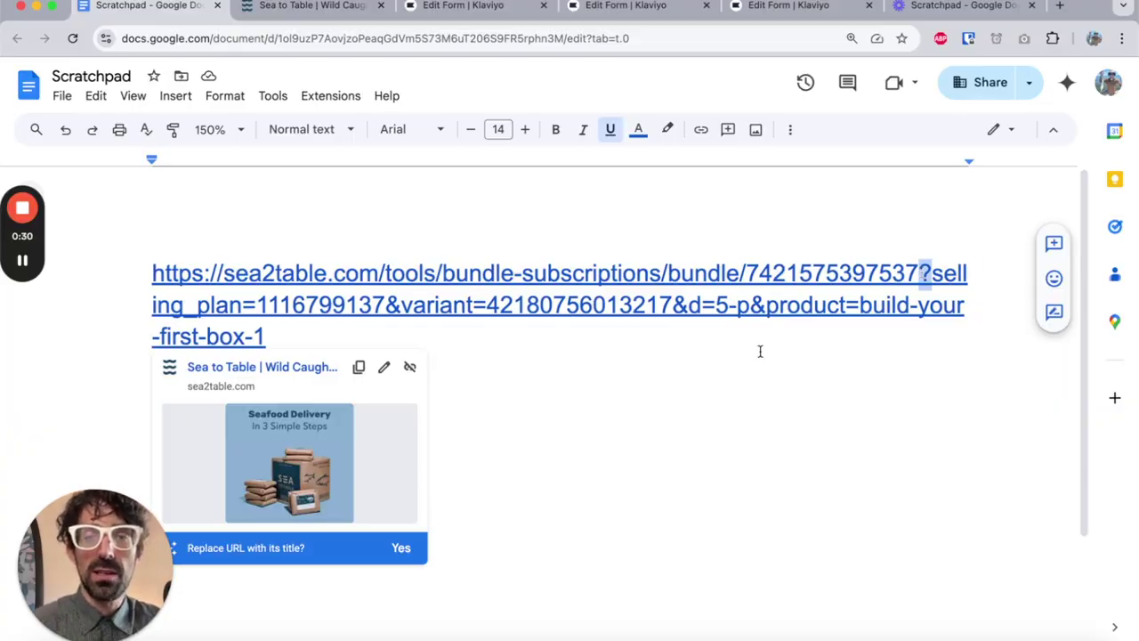
{"action": "left_click", "coordinate": [624, 335]}
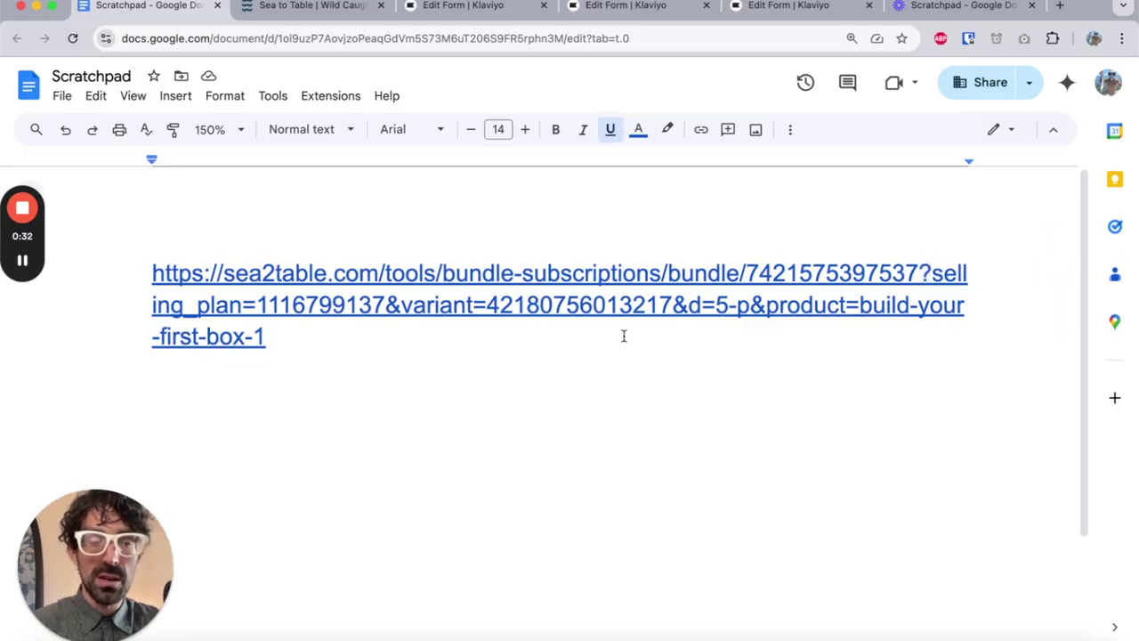
{"action": "type", "text": "&o"}
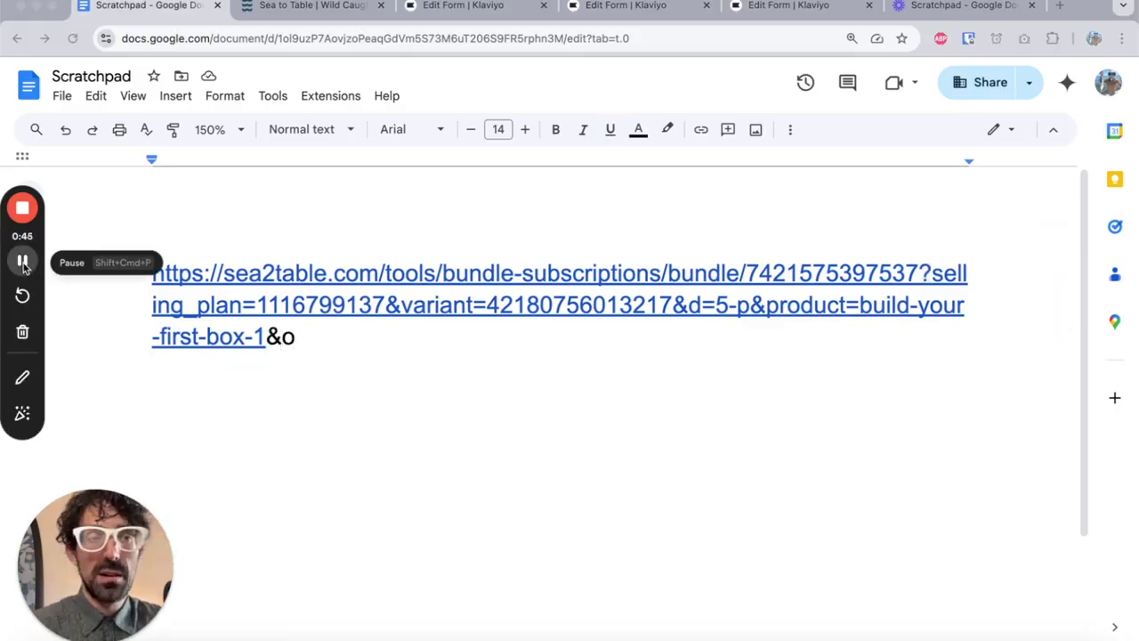
{"action": "key", "text": "BackSpace"}
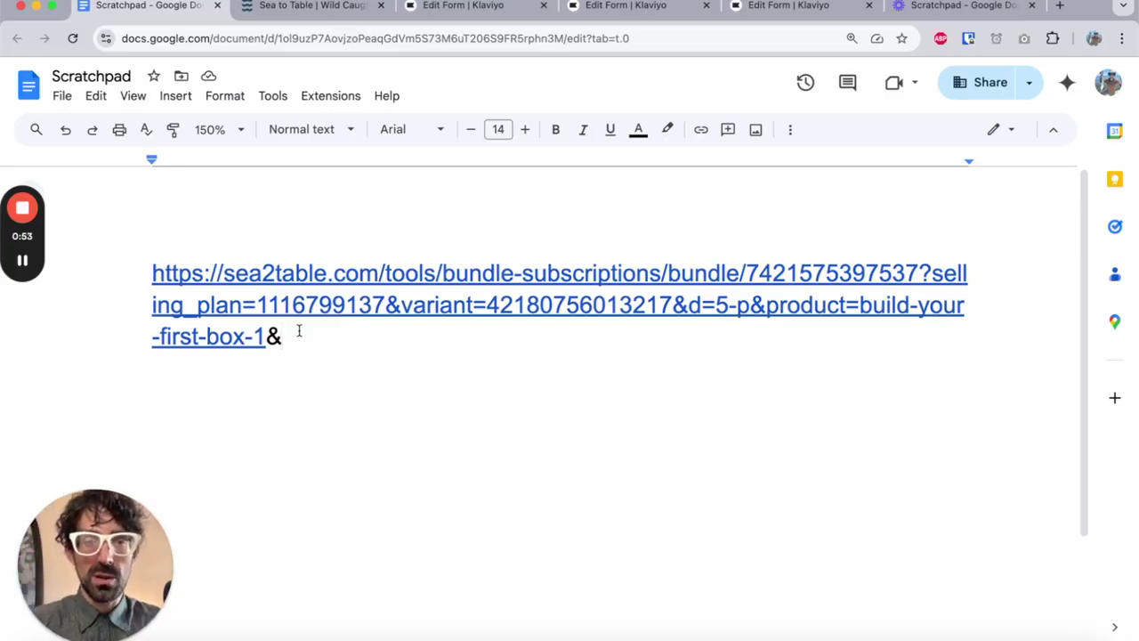
{"action": "type", "text": "offr"}
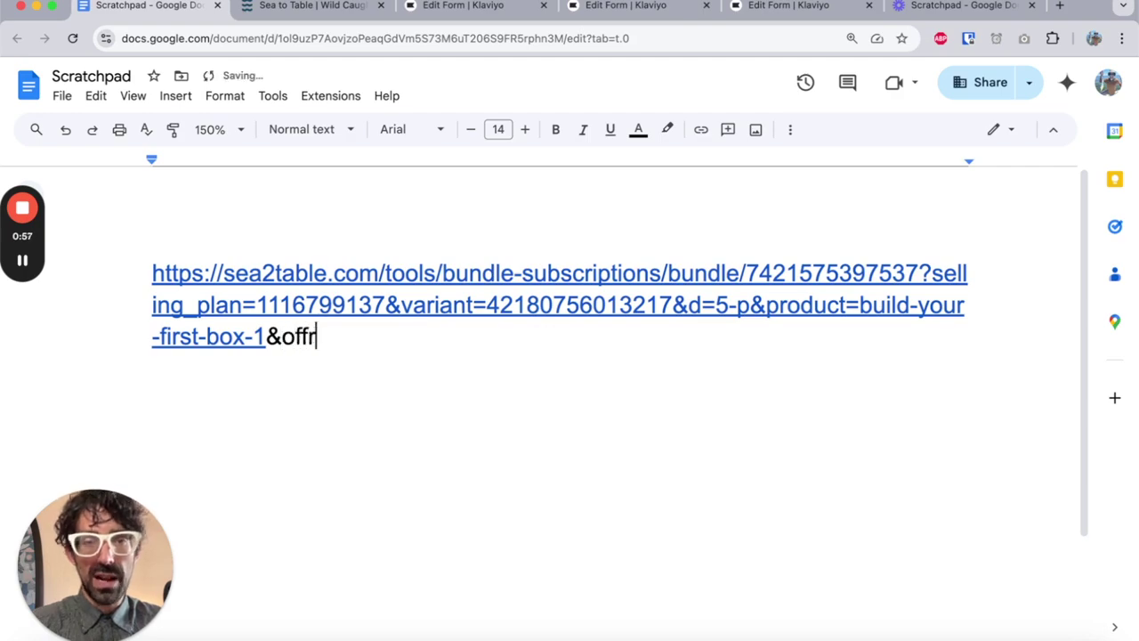
{"action": "type", "text": "="}
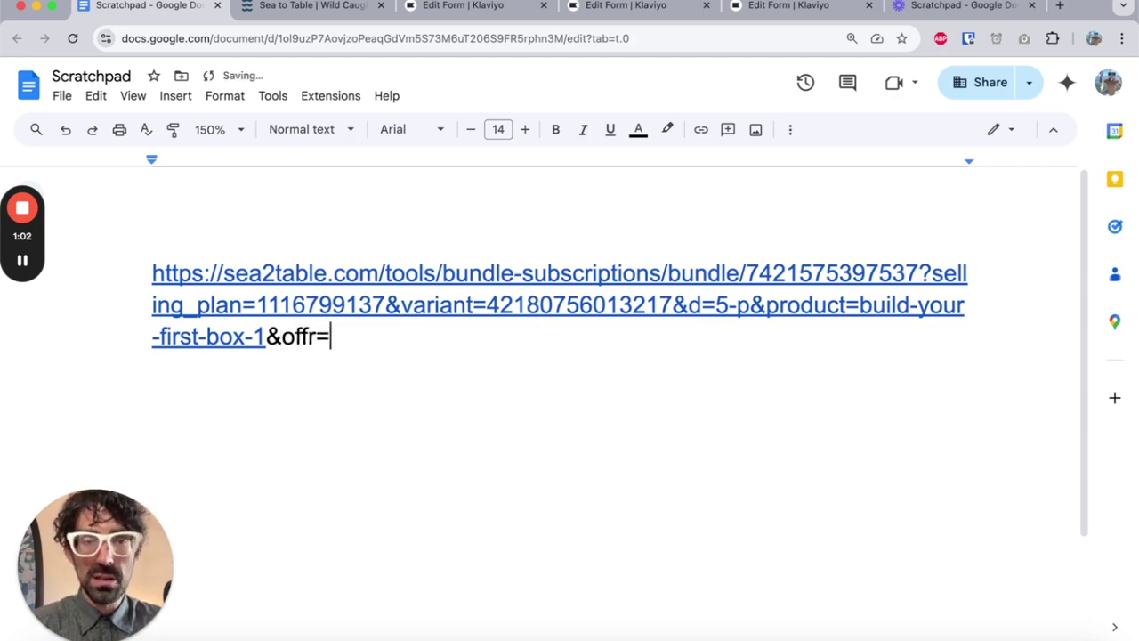
{"action": "type", "text": "kingsalmon"}
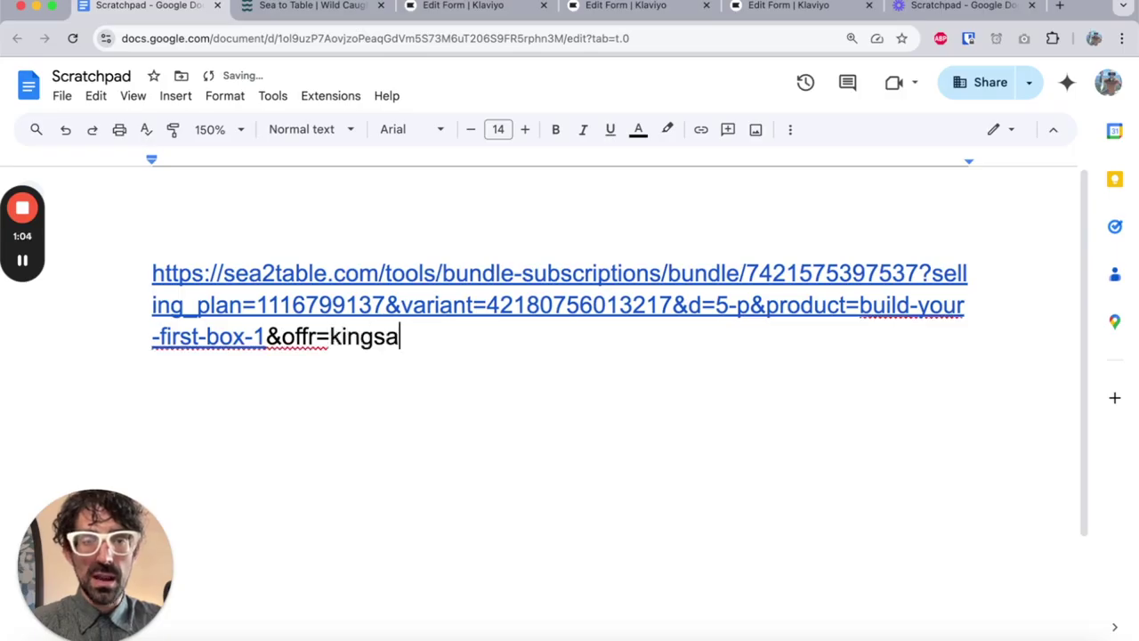
Duplicate the full URL with its &offr=kingsalmon parameter twice below the original, separated by blank lines
{"action": "triple_click", "coordinate": [417, 333]}
{"action": "key", "text": "ctrl+c"}
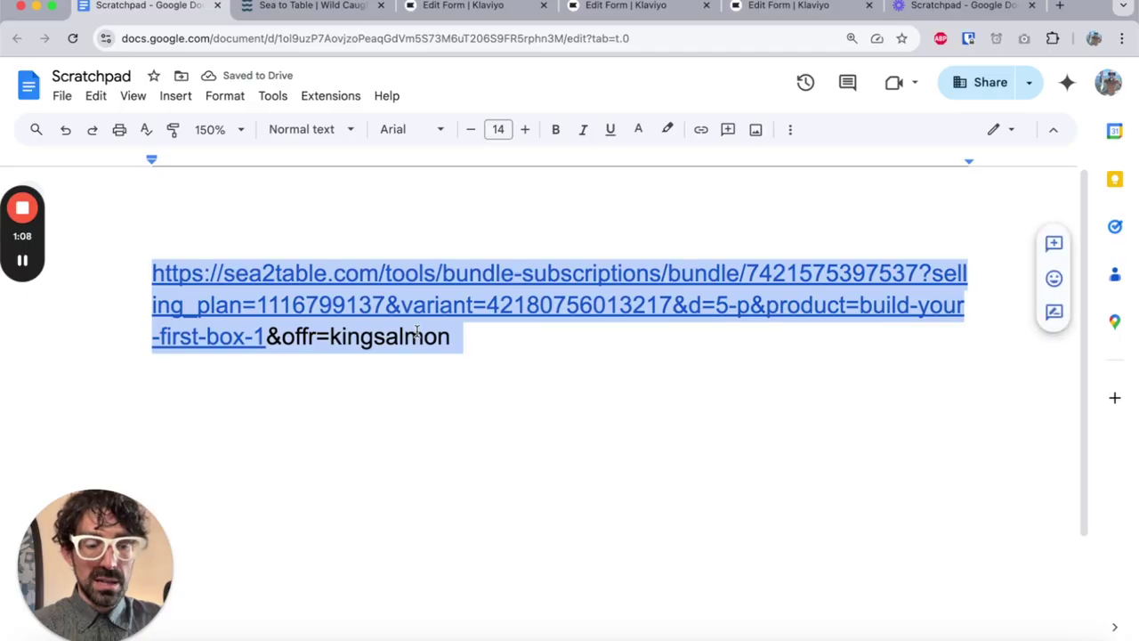
{"action": "left_click", "coordinate": [511, 338]}
{"action": "key", "text": "Return"}
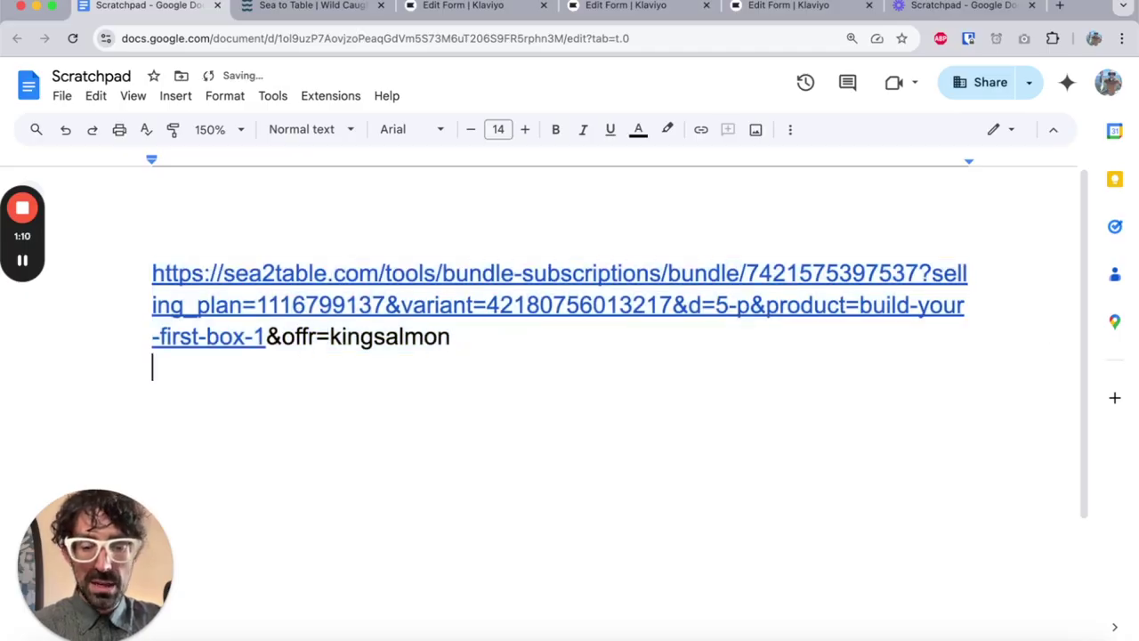
{"action": "key", "text": "Return"}
{"action": "key", "text": "ctrl+v"}
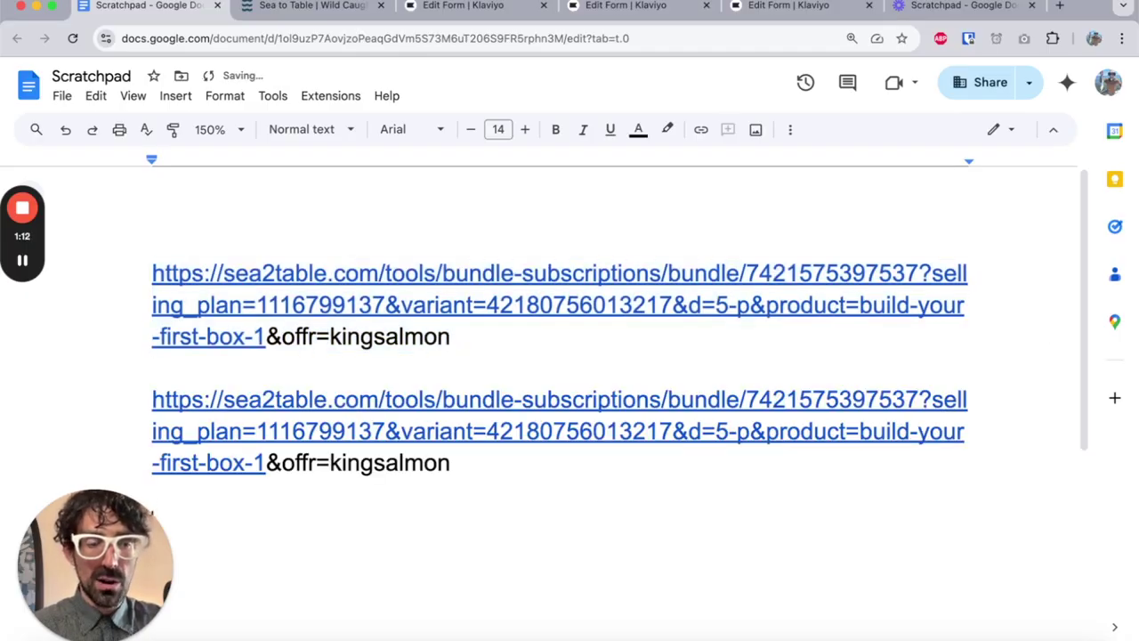
{"action": "key", "text": "Return"}
{"action": "key", "text": "ctrl+v"}
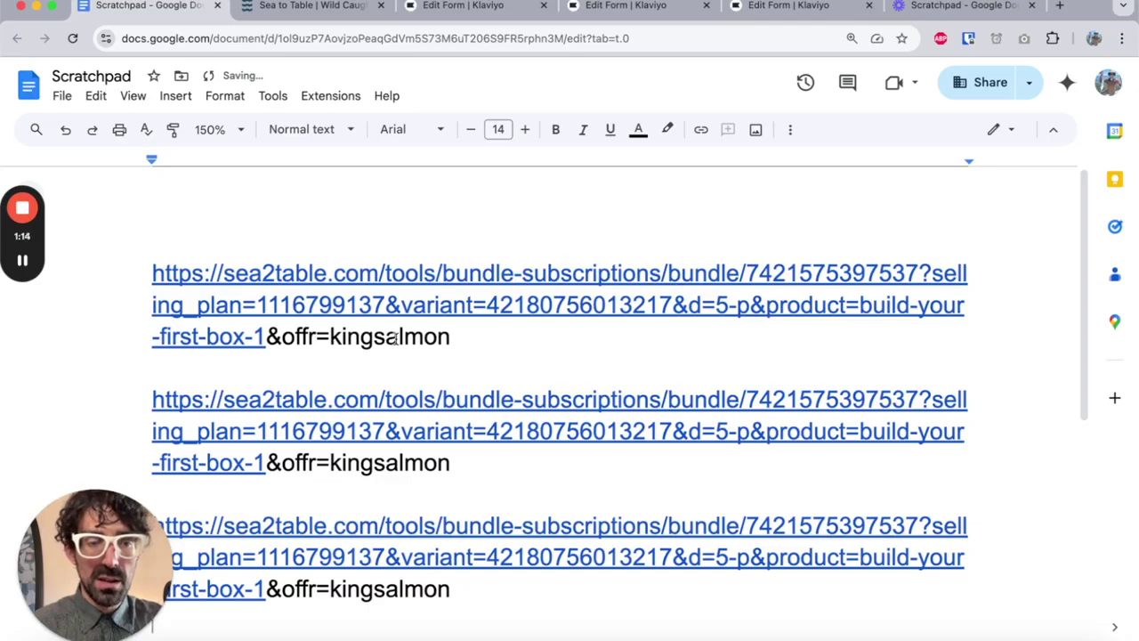
Change the offr value to halibut in the second URL and to scallops in the third URL
{"action": "double_click", "coordinate": [403, 468]}
{"action": "type", "text": "halibut"}
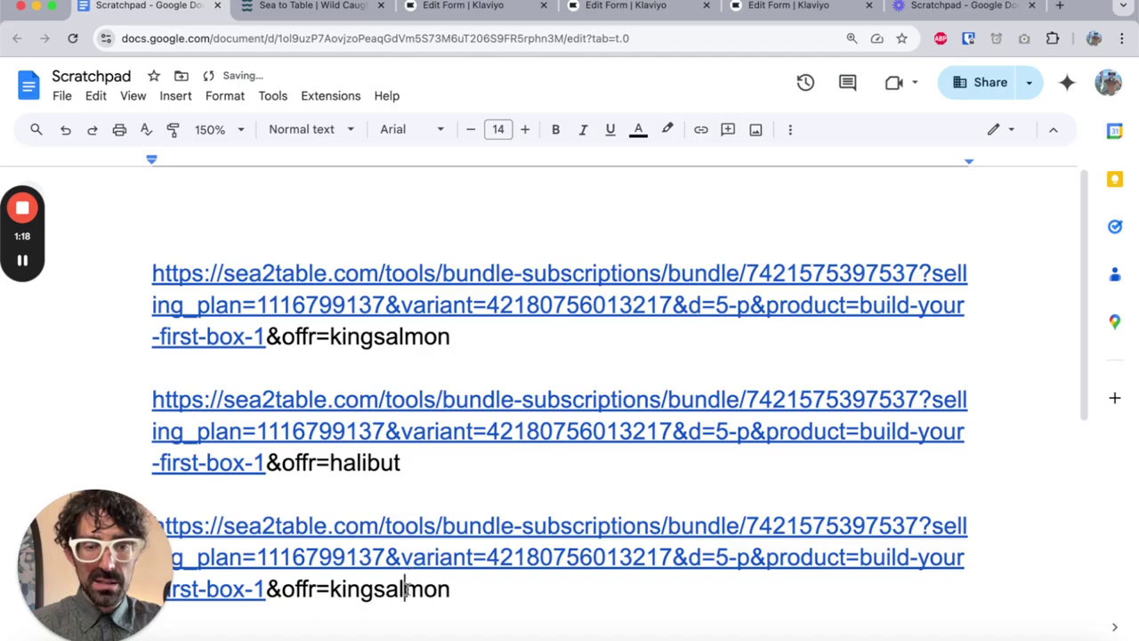
{"action": "double_click", "coordinate": [406, 589]}
{"action": "type", "text": "scall"}
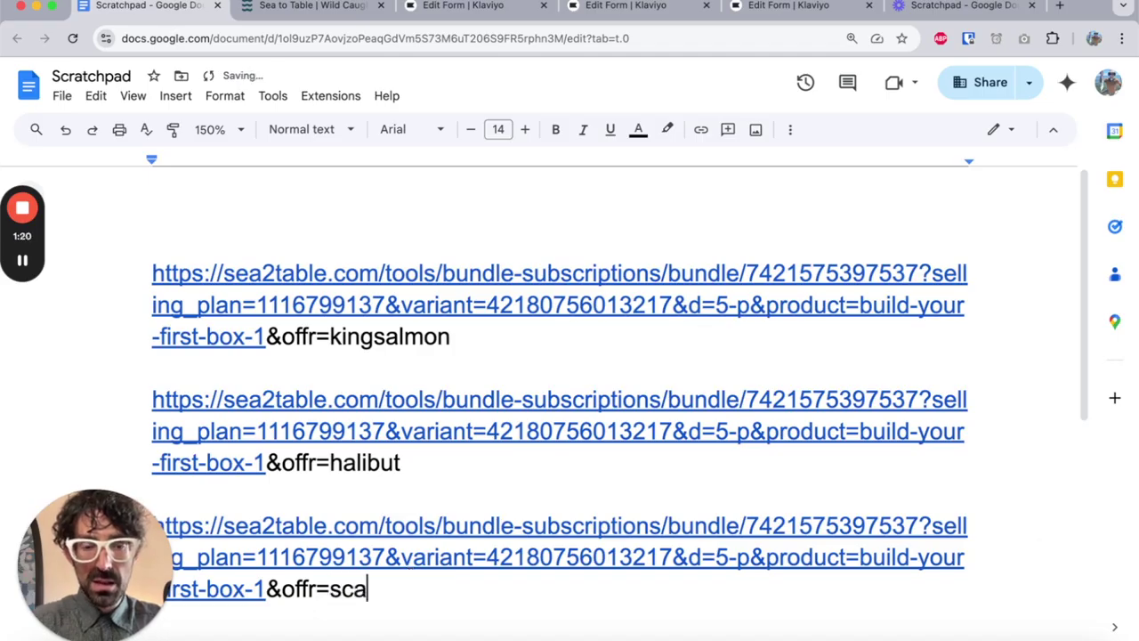
{"action": "type", "text": "ops"}
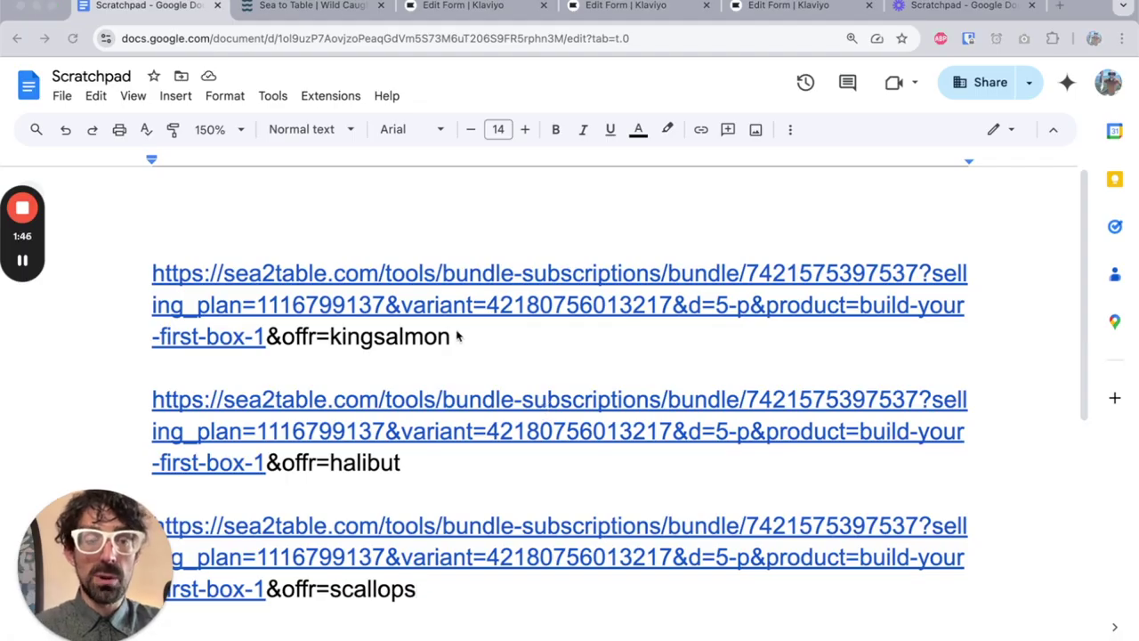
Highlight &offr=kingsalmon in the first URL, and switch to Klaviyo to review the king salmon, halibut and scallops offer forms
{"action": "left_click_drag", "start_coordinate": [455, 335], "coordinate": [274, 329]}
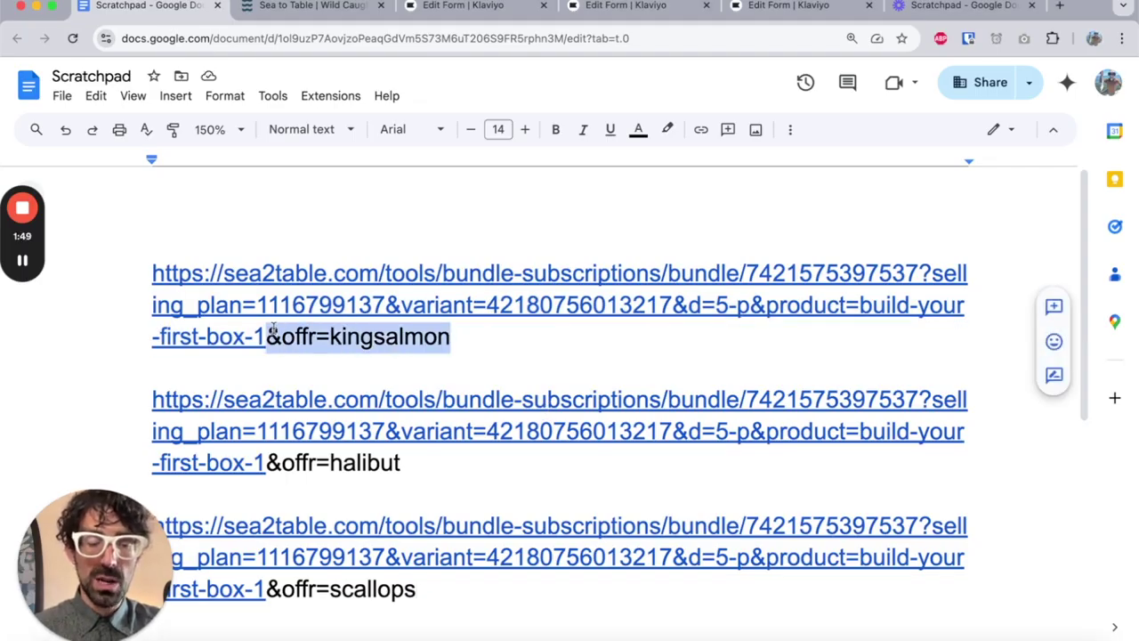
{"action": "left_click", "coordinate": [433, 6]}
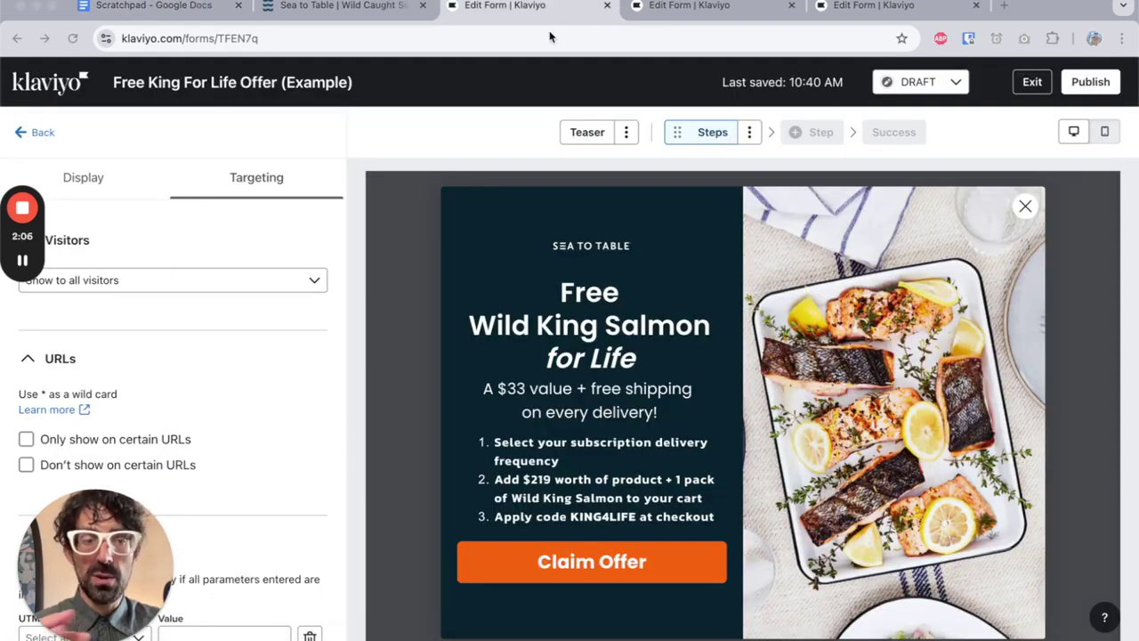
{"action": "left_click", "coordinate": [682, 7]}
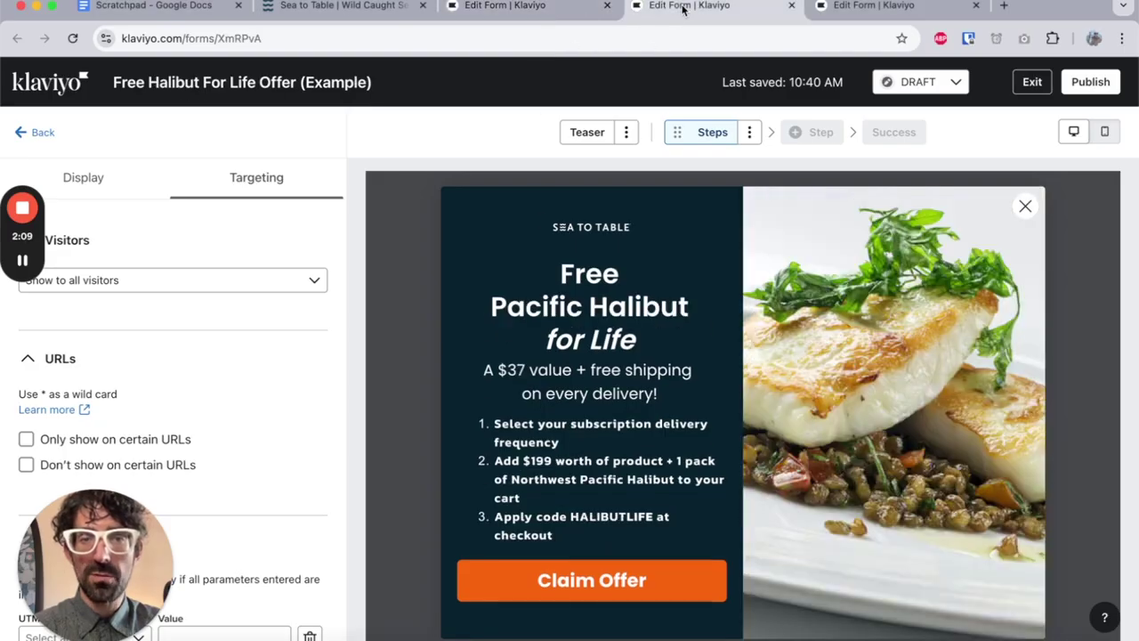
{"action": "left_click", "coordinate": [856, 7]}
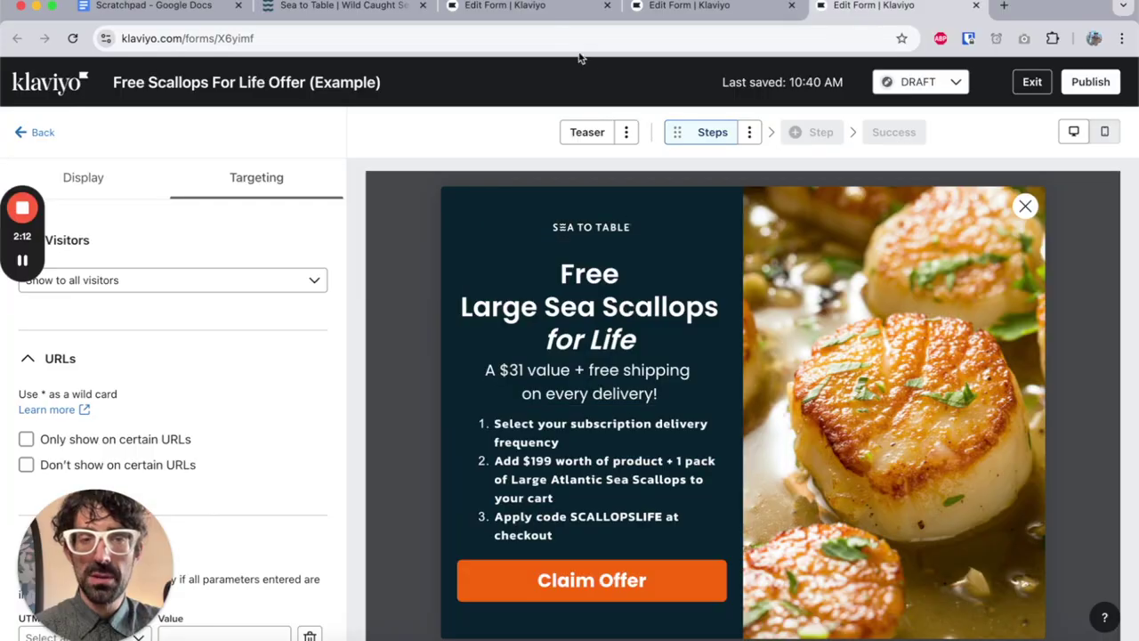
Review the Free King For Life Offer form's teaser styles and display behavior alongside its main popup step
{"action": "left_click", "coordinate": [543, 4]}
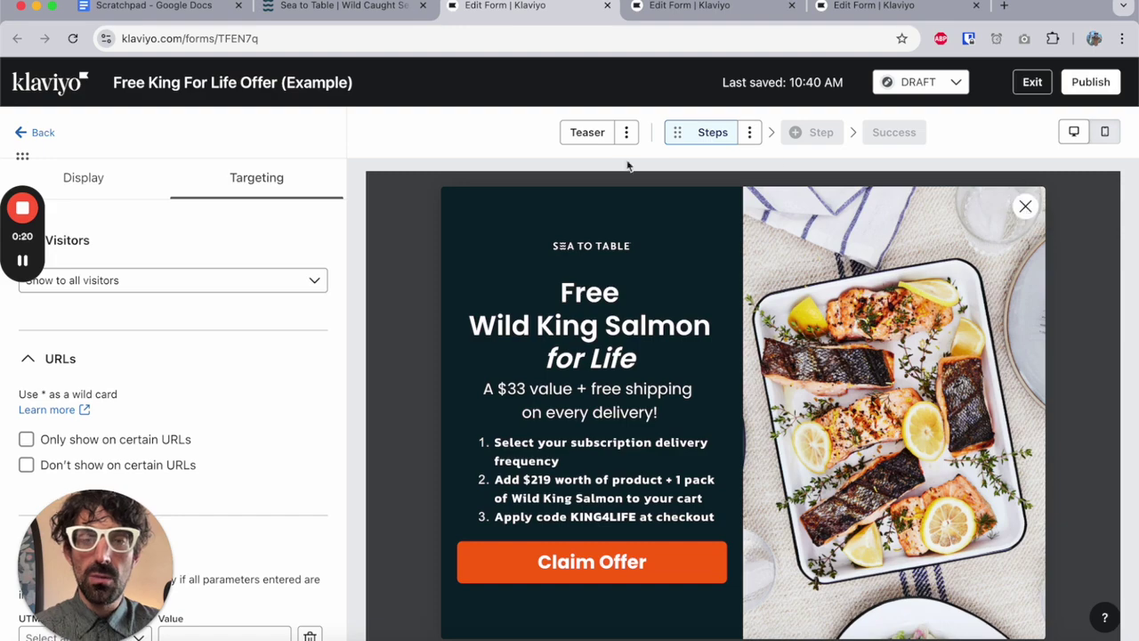
{"action": "left_click", "coordinate": [583, 138]}
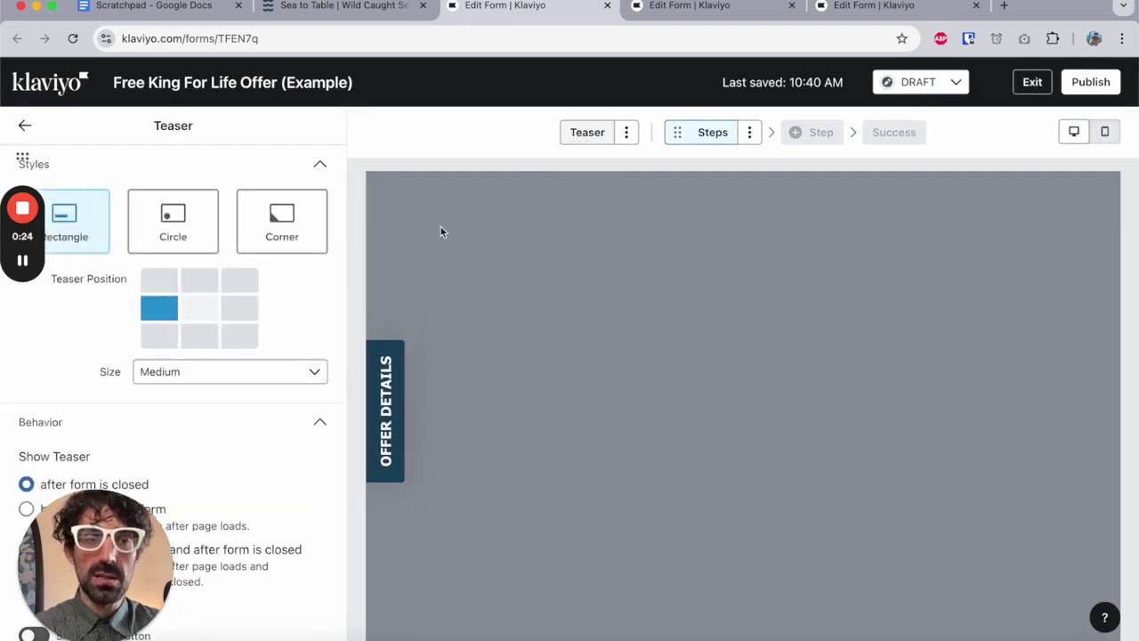
{"action": "scroll", "coordinate": [63, 414], "scroll_direction": "down", "scroll_amount": 2}
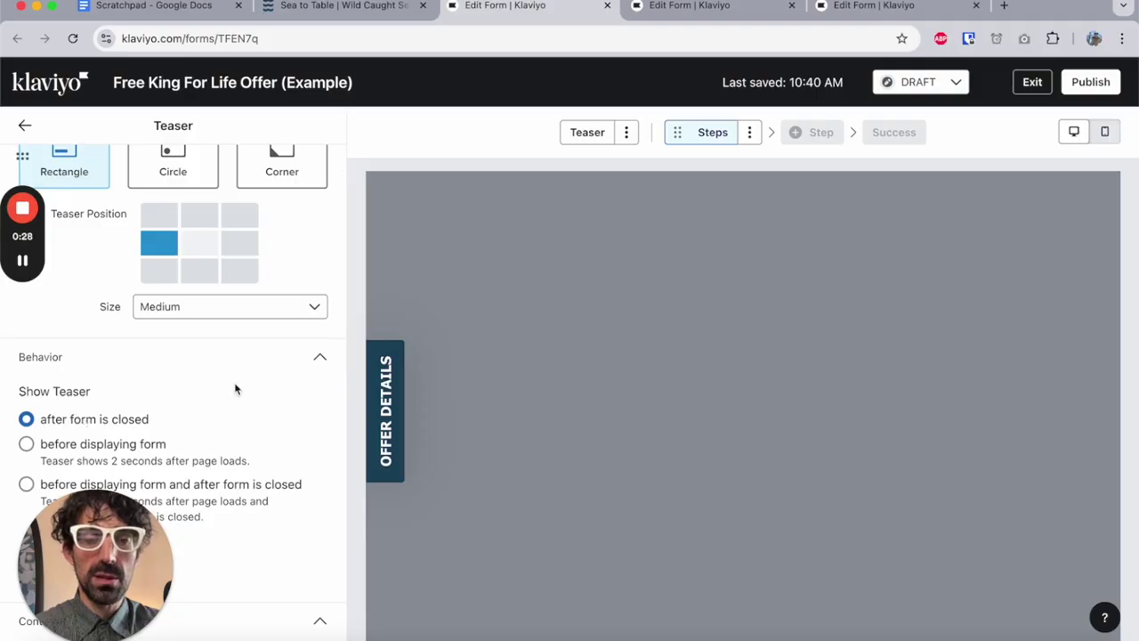
{"action": "scroll", "coordinate": [167, 393], "scroll_direction": "down", "scroll_amount": 1}
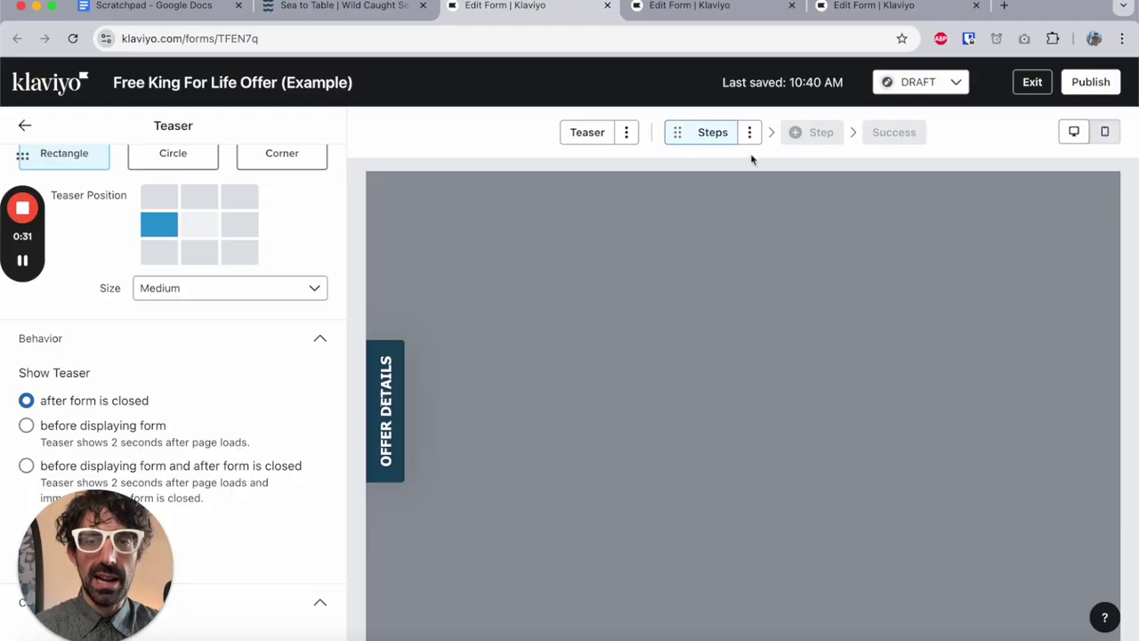
{"action": "left_click", "coordinate": [712, 132]}
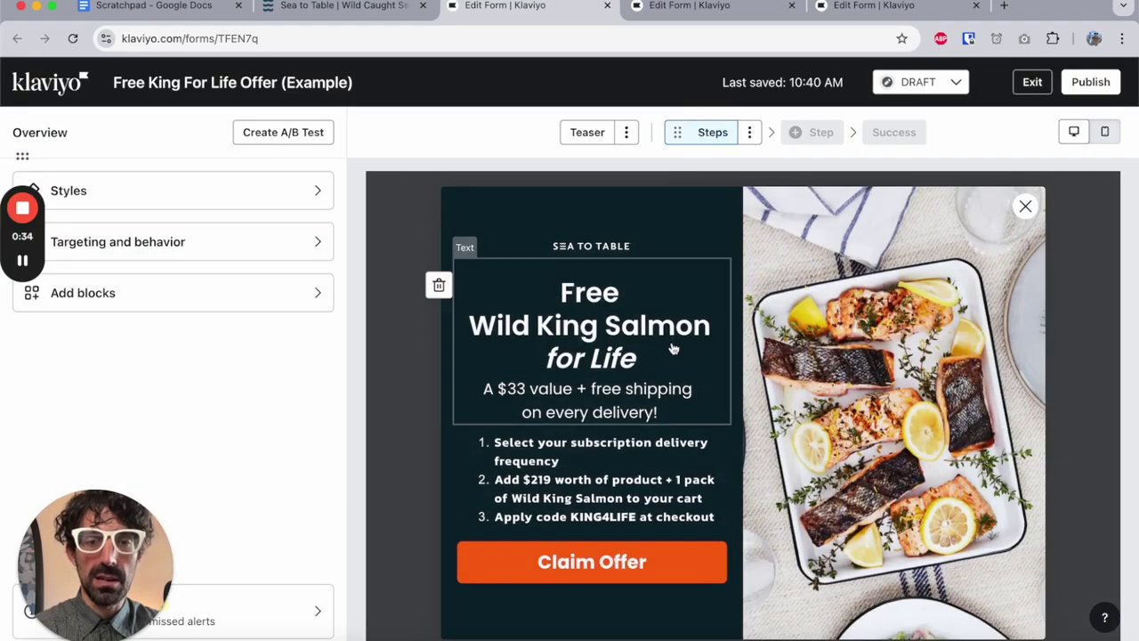
{"action": "left_click", "coordinate": [594, 132]}
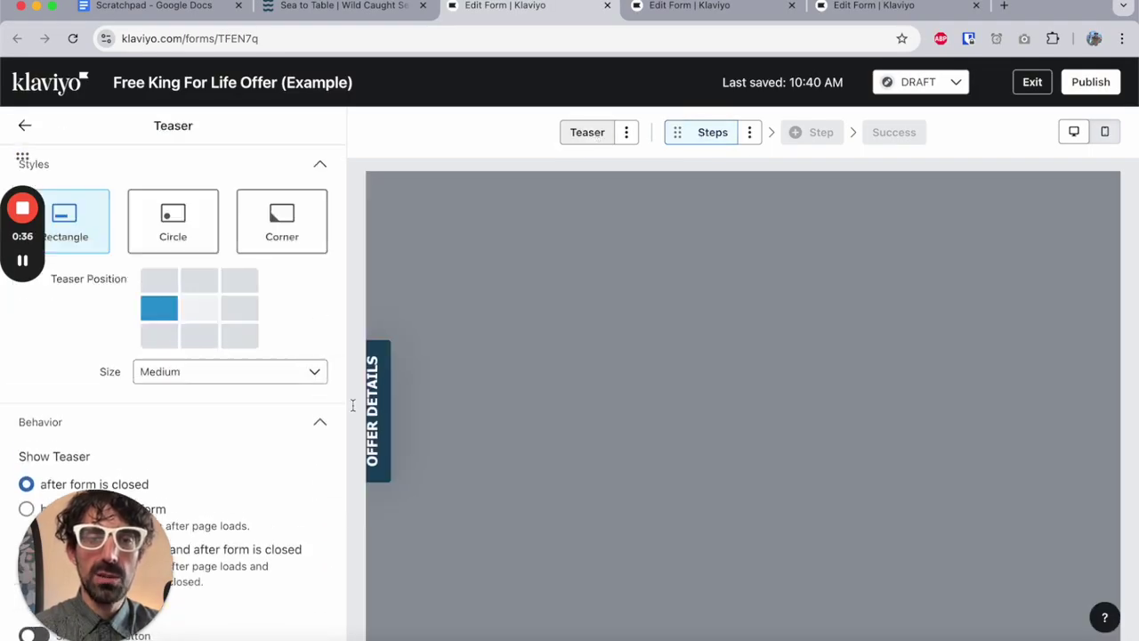
{"action": "left_click", "coordinate": [701, 132]}
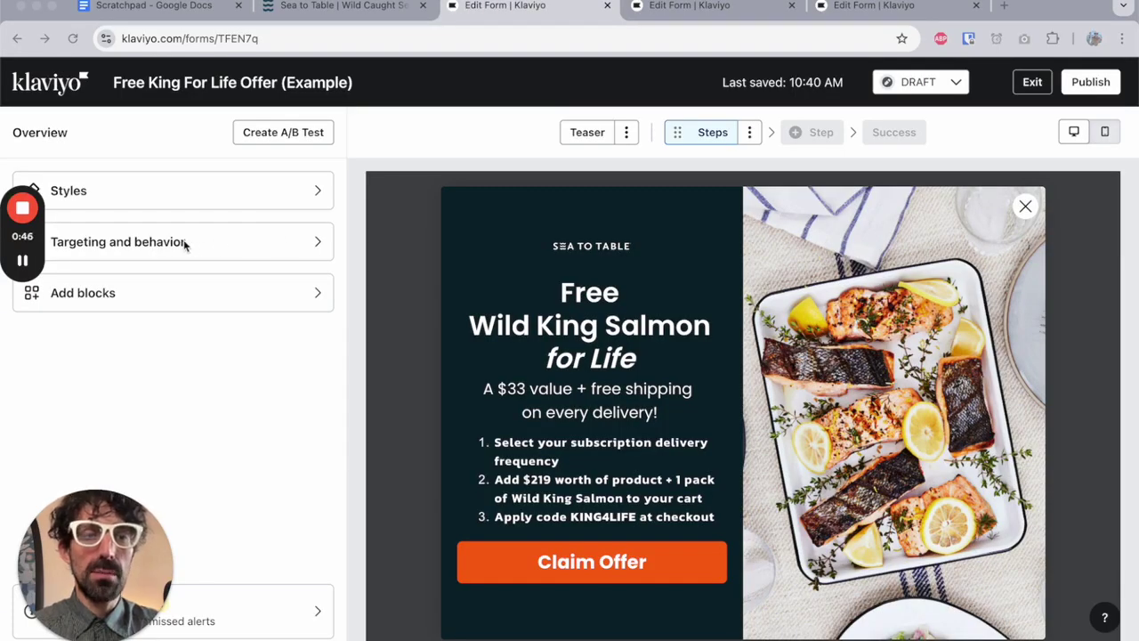
In the king salmon form's targeting settings, restrict the form to show only on certain URLs
{"action": "left_click", "coordinate": [307, 246]}
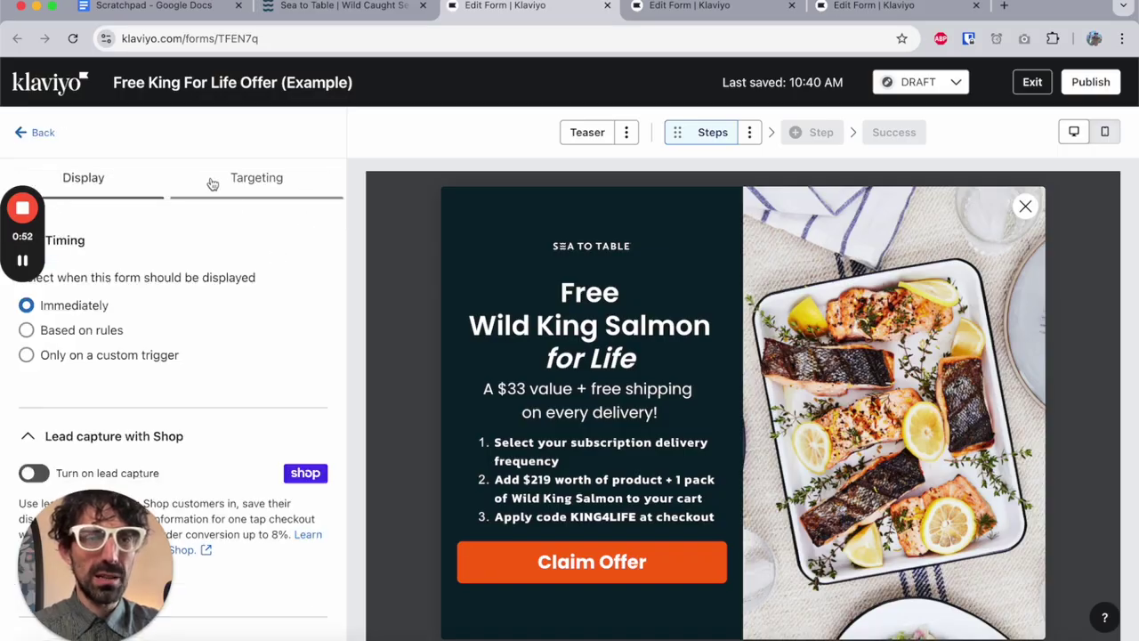
{"action": "left_click", "coordinate": [260, 179]}
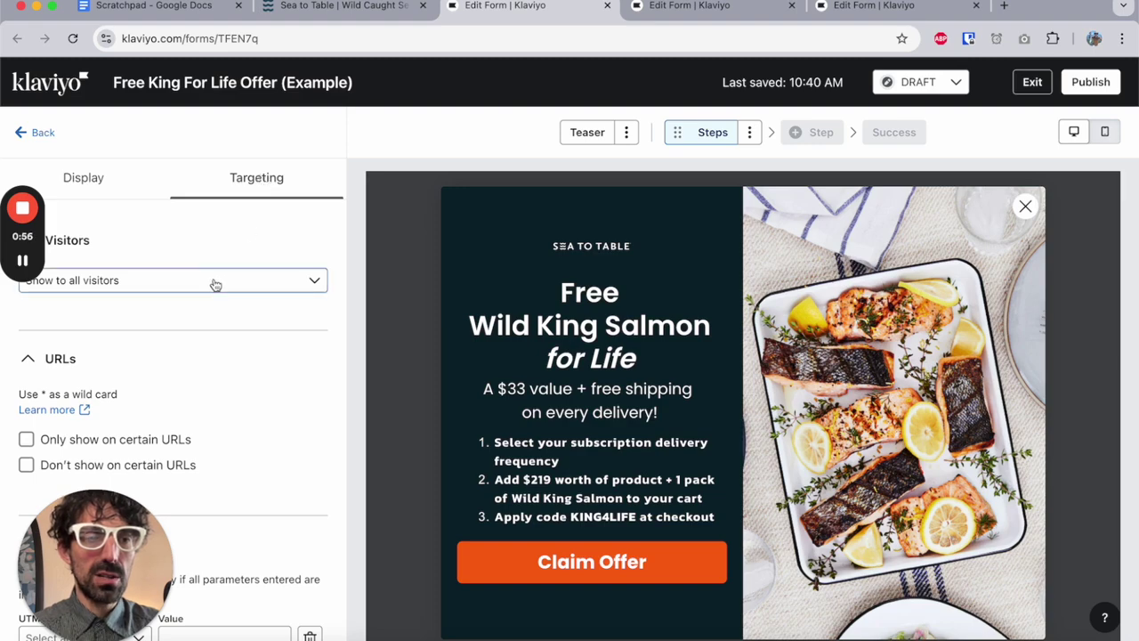
{"action": "scroll", "coordinate": [179, 396], "scroll_direction": "down", "scroll_amount": 2}
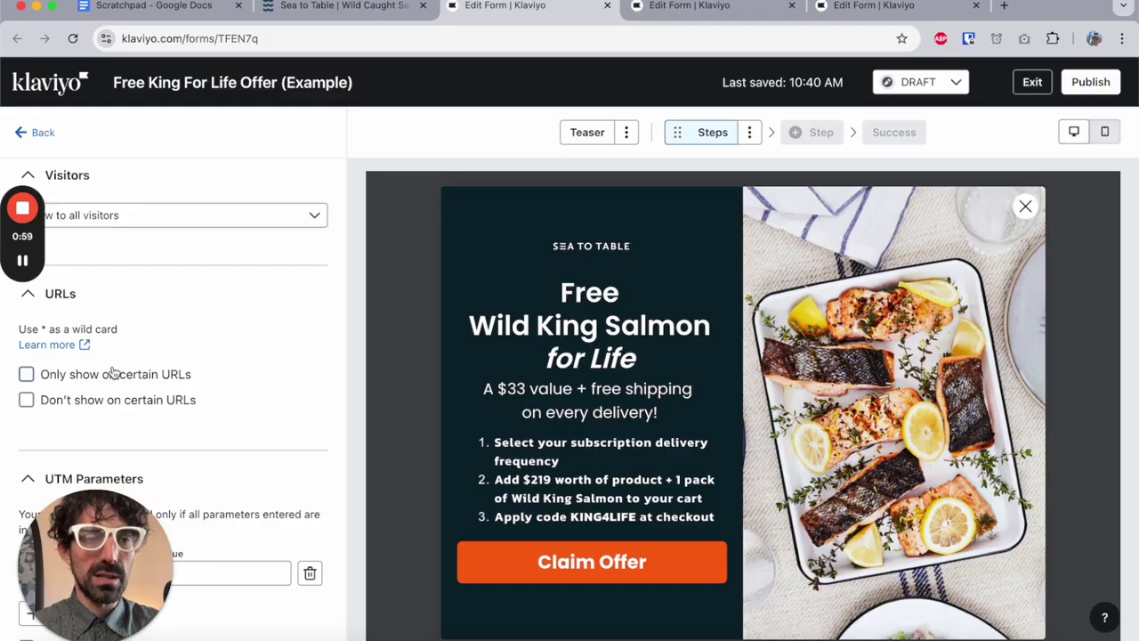
{"action": "left_click", "coordinate": [110, 375]}
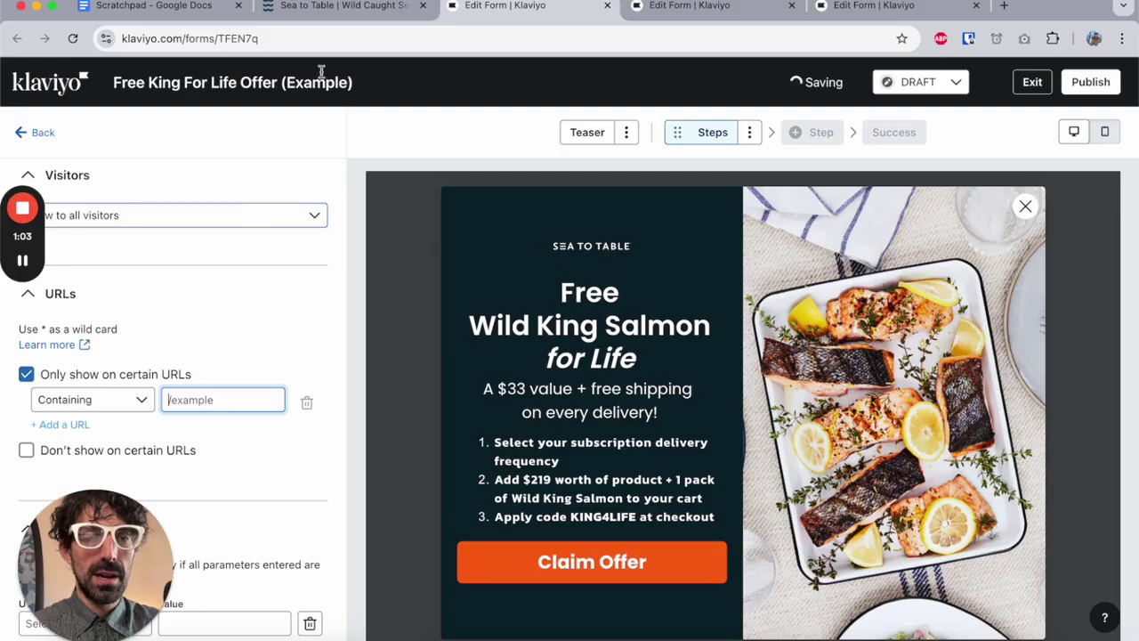
Copy &offr=kingsalmon from the first URL in the Scratchpad document into the king salmon form's allowed URL condition in Klaviyo
{"action": "left_click", "coordinate": [191, 5]}
{"action": "left_click", "coordinate": [451, 337]}
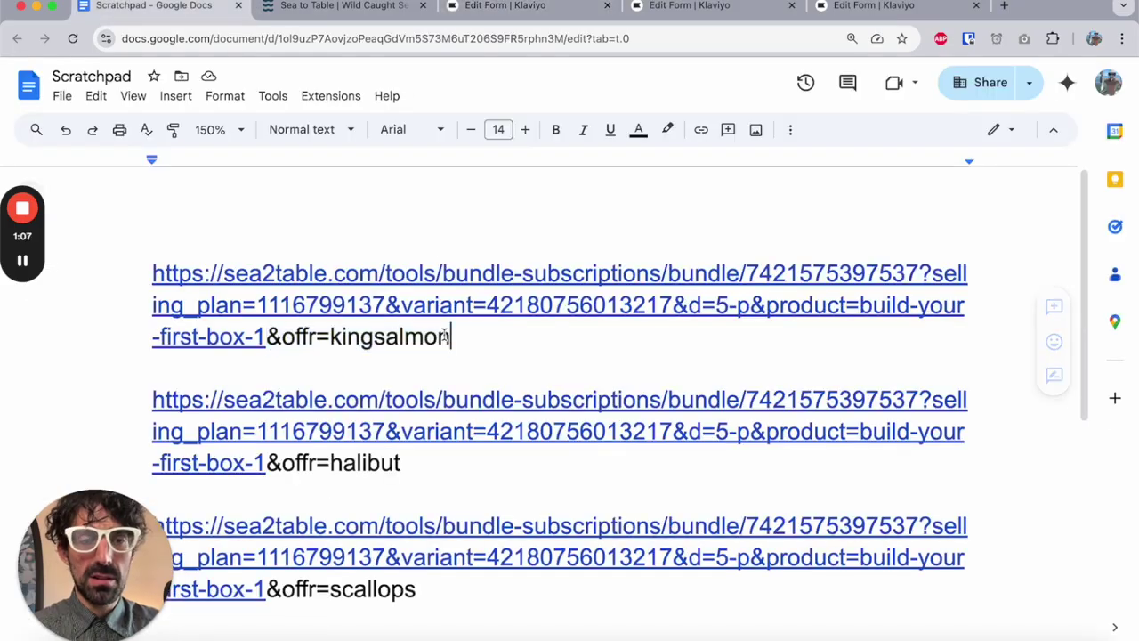
{"action": "left_click_drag", "start_coordinate": [451, 336], "coordinate": [267, 337]}
{"action": "key", "text": "ctrl+c"}
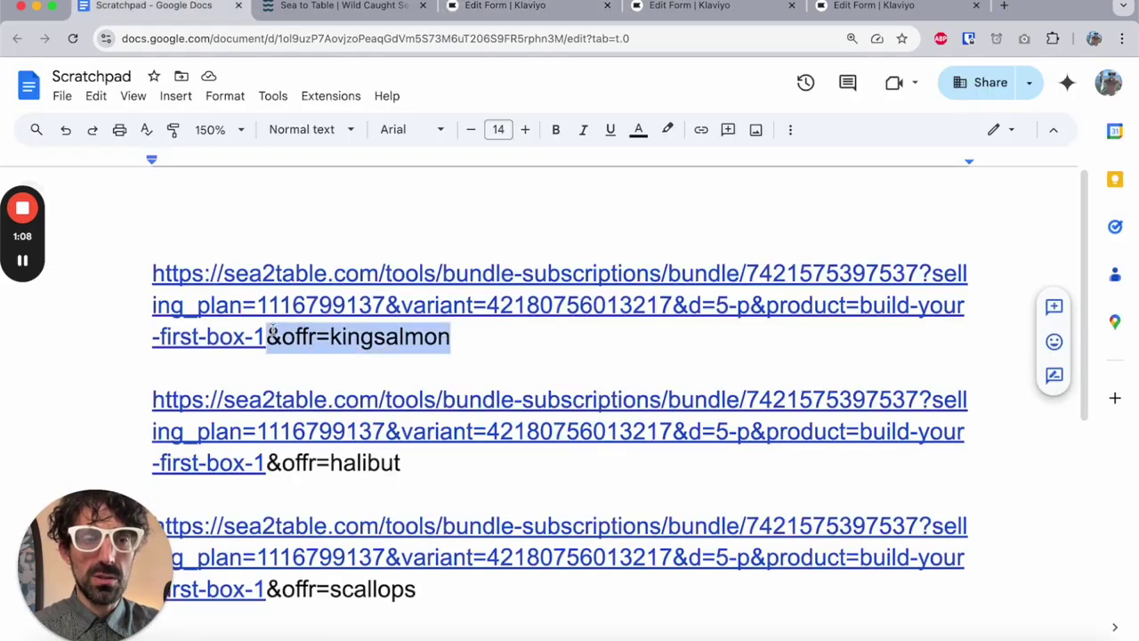
{"action": "left_click", "coordinate": [504, 5]}
{"action": "left_click", "coordinate": [212, 400]}
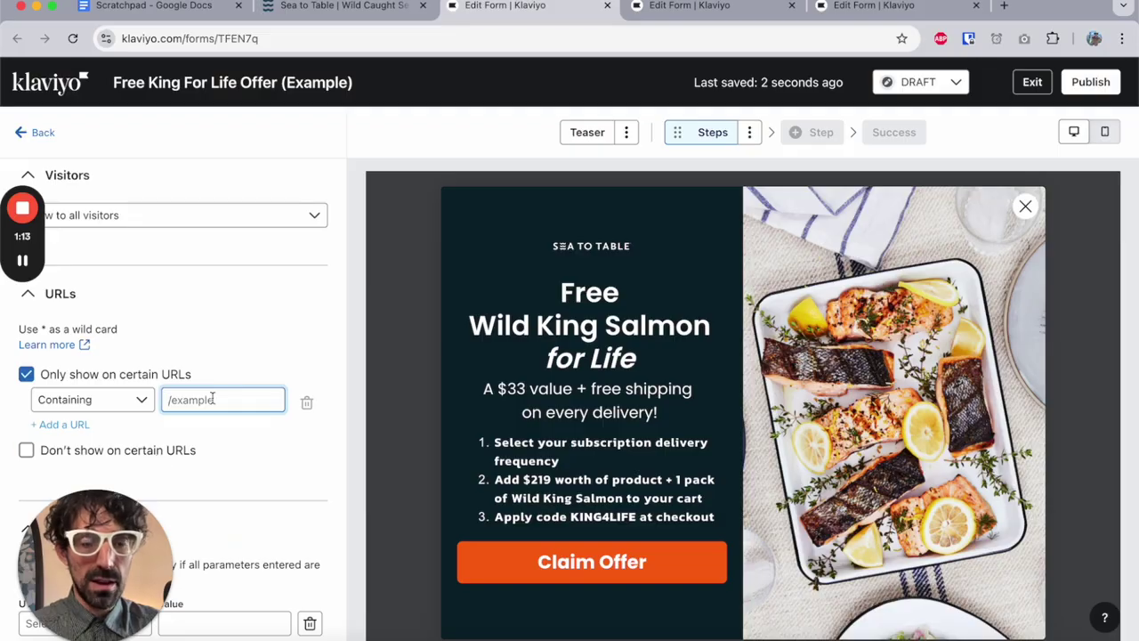
{"action": "key", "text": "ctrl+v"}
Keep the king salmon form's URL condition set to Containing and publish the form despite the active alert
{"action": "left_click", "coordinate": [142, 407]}
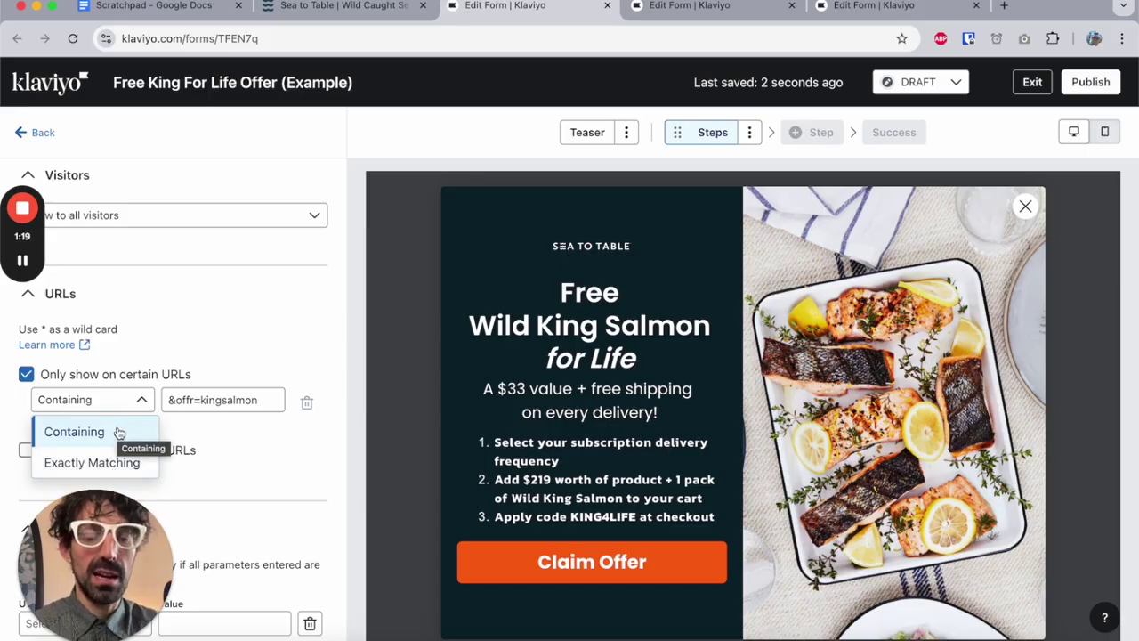
{"action": "left_click", "coordinate": [119, 432]}
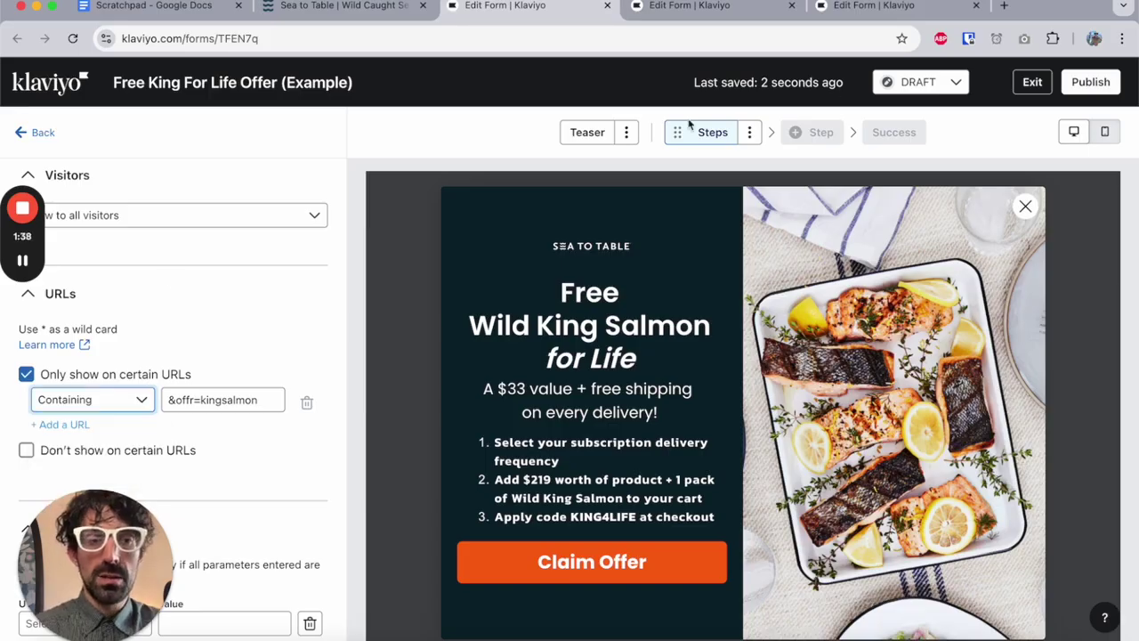
{"action": "left_click", "coordinate": [1074, 86]}
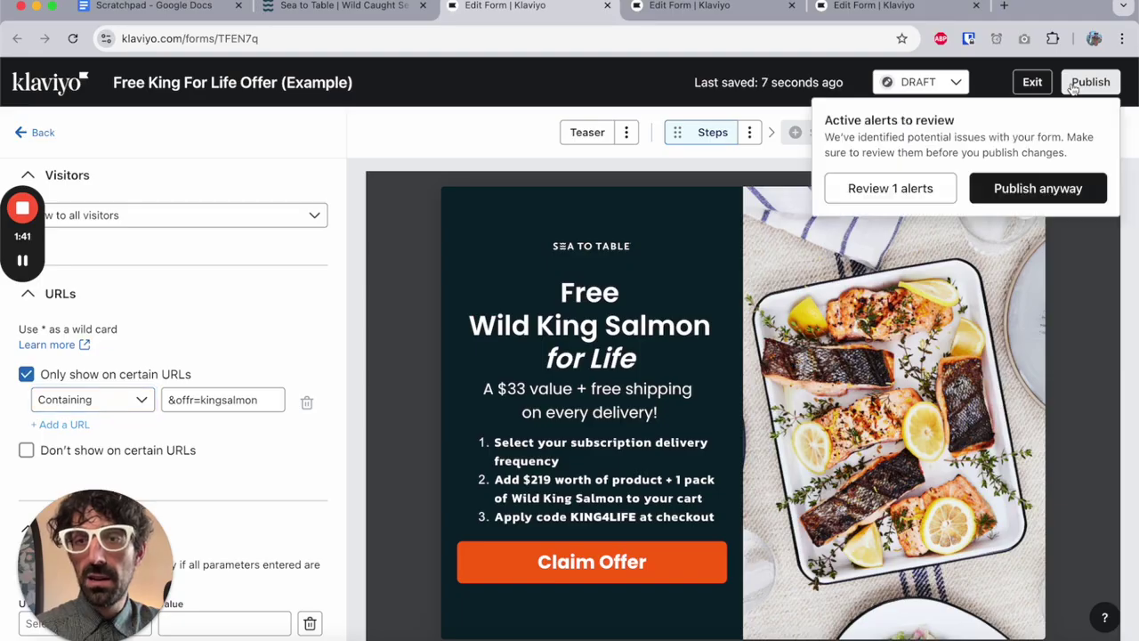
{"action": "left_click", "coordinate": [1055, 196]}
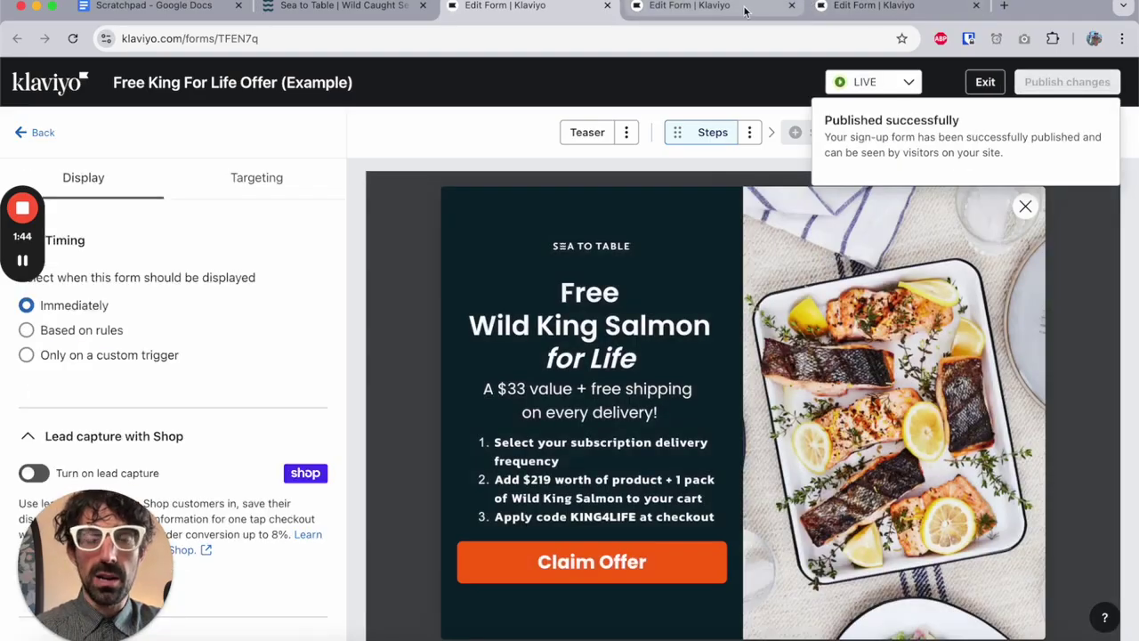
Restrict the Free Halibut For Life Offer form to URLs containing &offr=halibut, copied from the Scratchpad document, and publish it despite the alert
{"action": "left_click", "coordinate": [716, 6]}
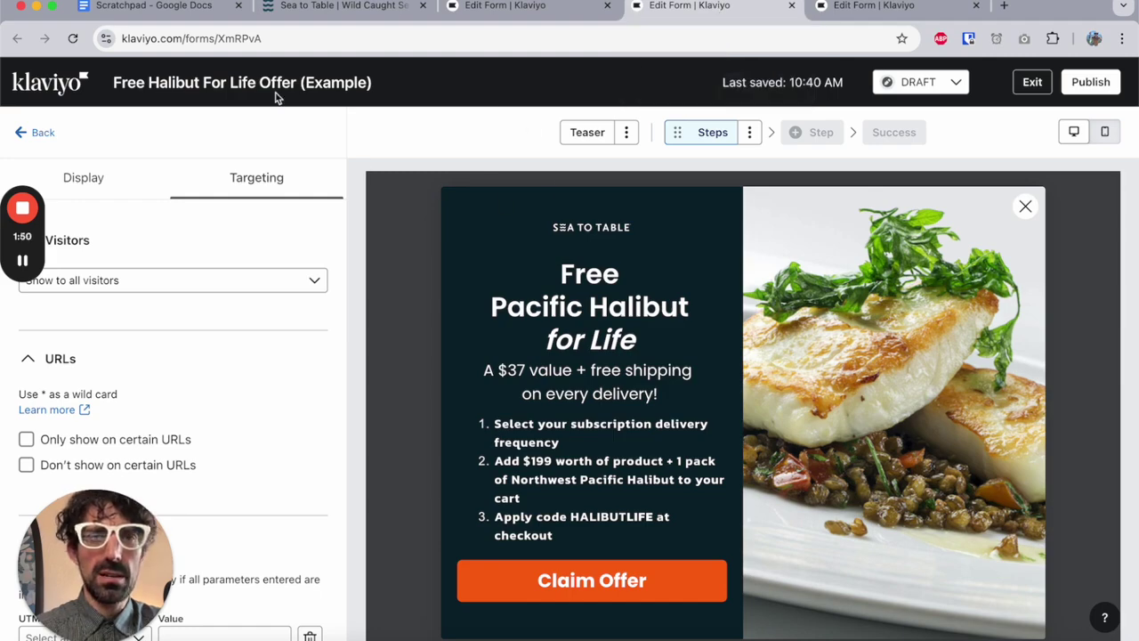
{"action": "left_click", "coordinate": [159, 18]}
{"action": "left_click_drag", "start_coordinate": [430, 472], "coordinate": [266, 454]}
{"action": "key", "text": "super+c"}
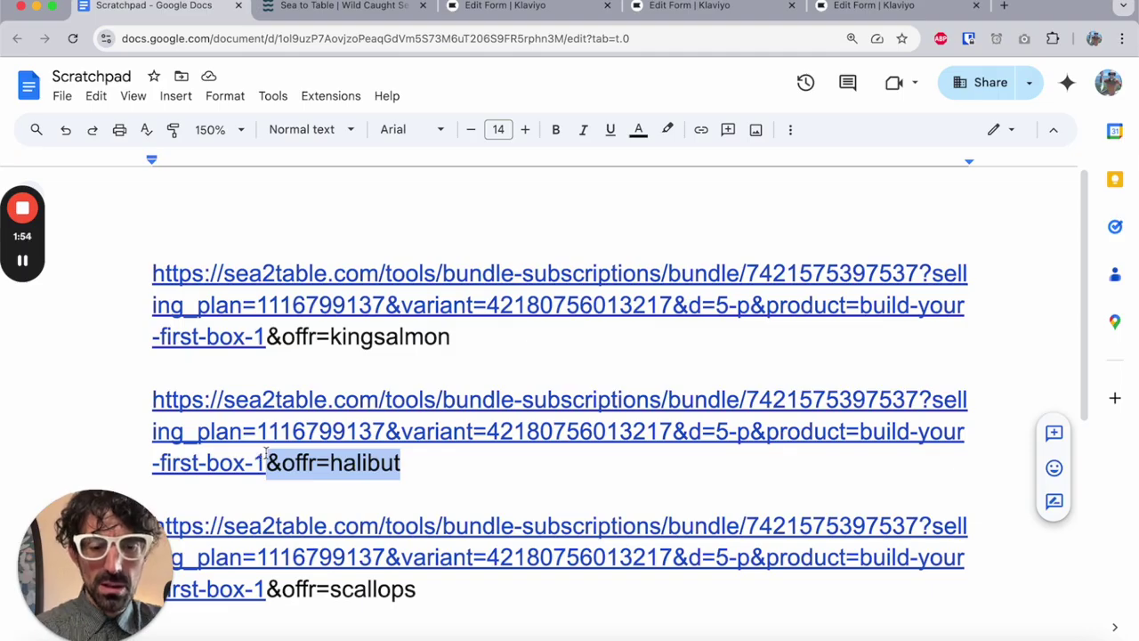
{"action": "left_click", "coordinate": [717, 18]}
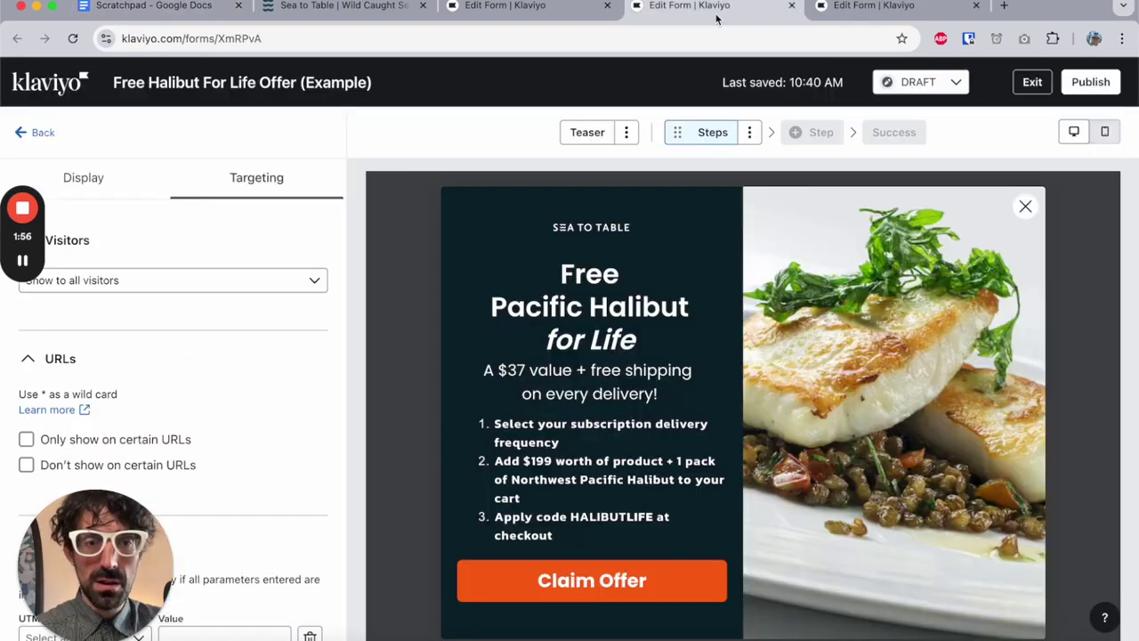
{"action": "left_click", "coordinate": [130, 439]}
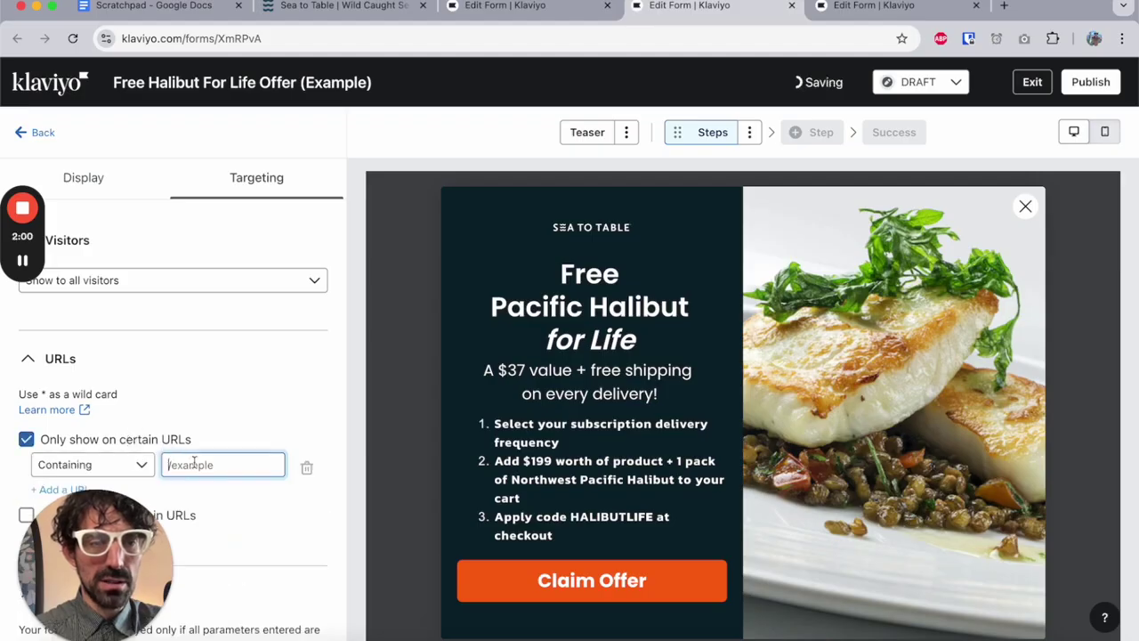
{"action": "key", "text": "super+v"}
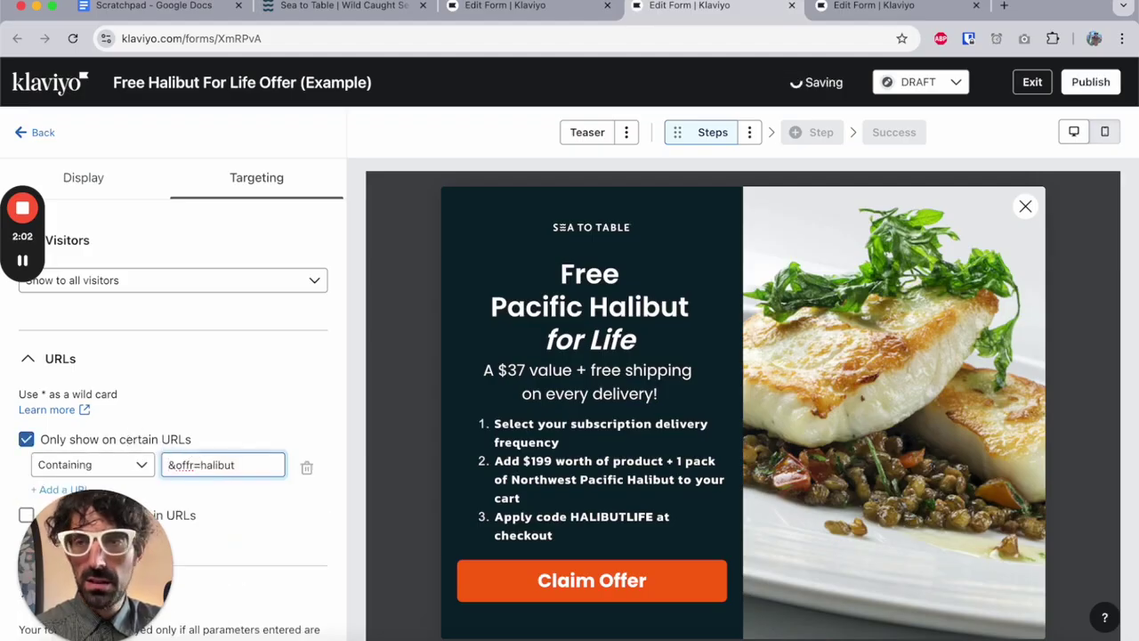
{"action": "left_click", "coordinate": [1091, 81]}
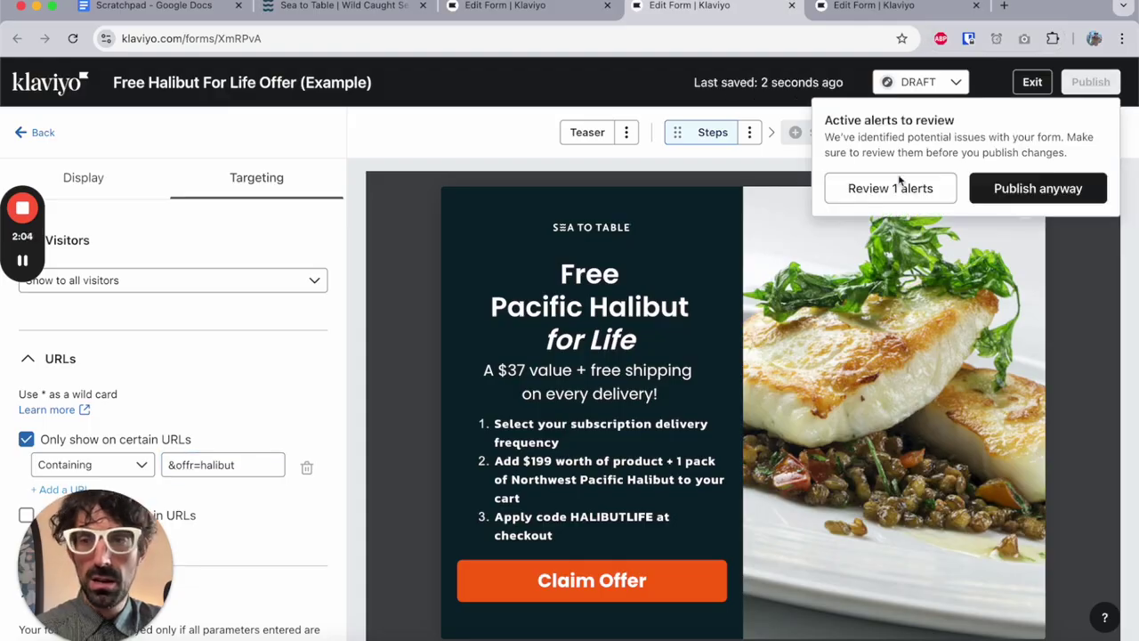
{"action": "left_click", "coordinate": [1020, 190]}
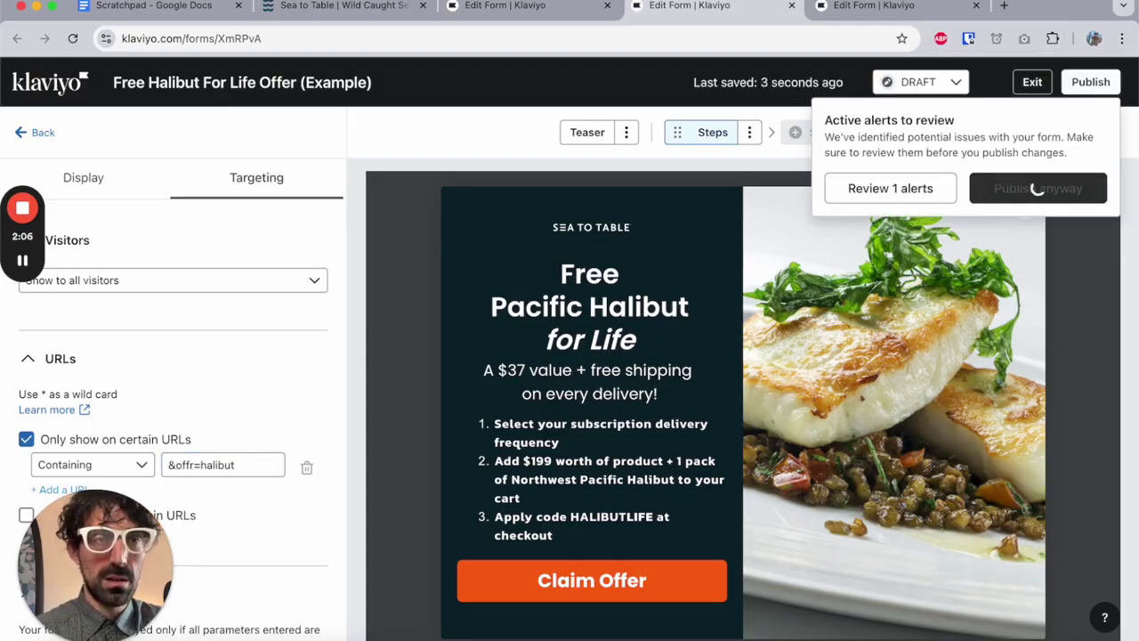
Restrict the Free Scallops For Life Offer form to URLs containing &offr=scallops, copied from the Scratchpad document, and publish it despite the alert
{"action": "left_click", "coordinate": [186, 9]}
{"action": "left_click_drag", "start_coordinate": [416, 589], "coordinate": [267, 589]}
{"action": "key", "text": "super+c"}
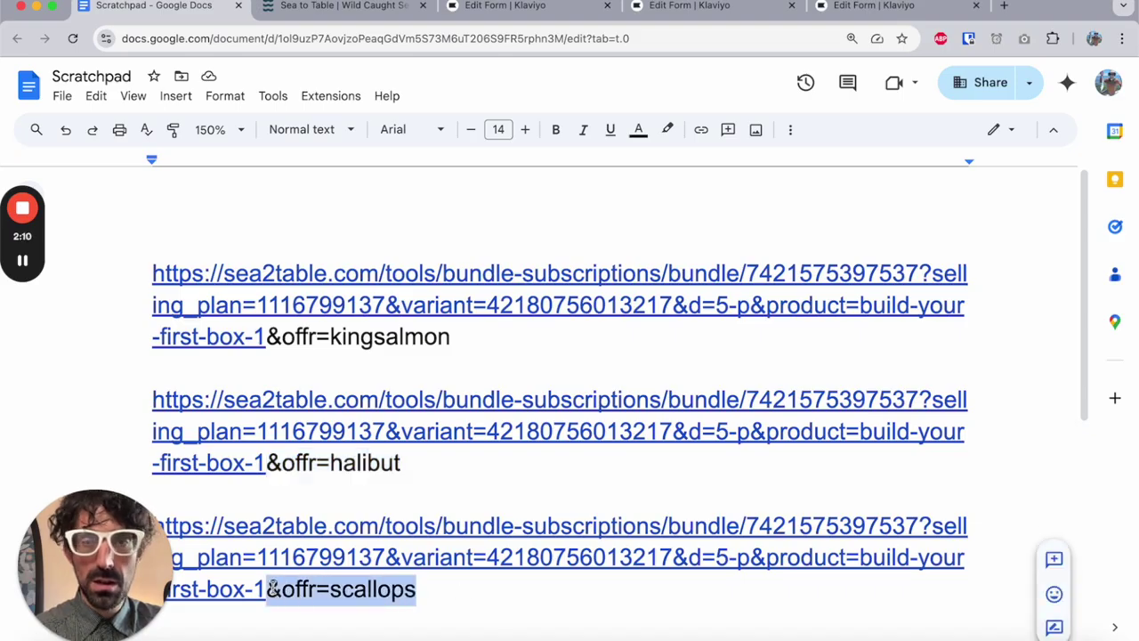
{"action": "left_click", "coordinate": [857, 6]}
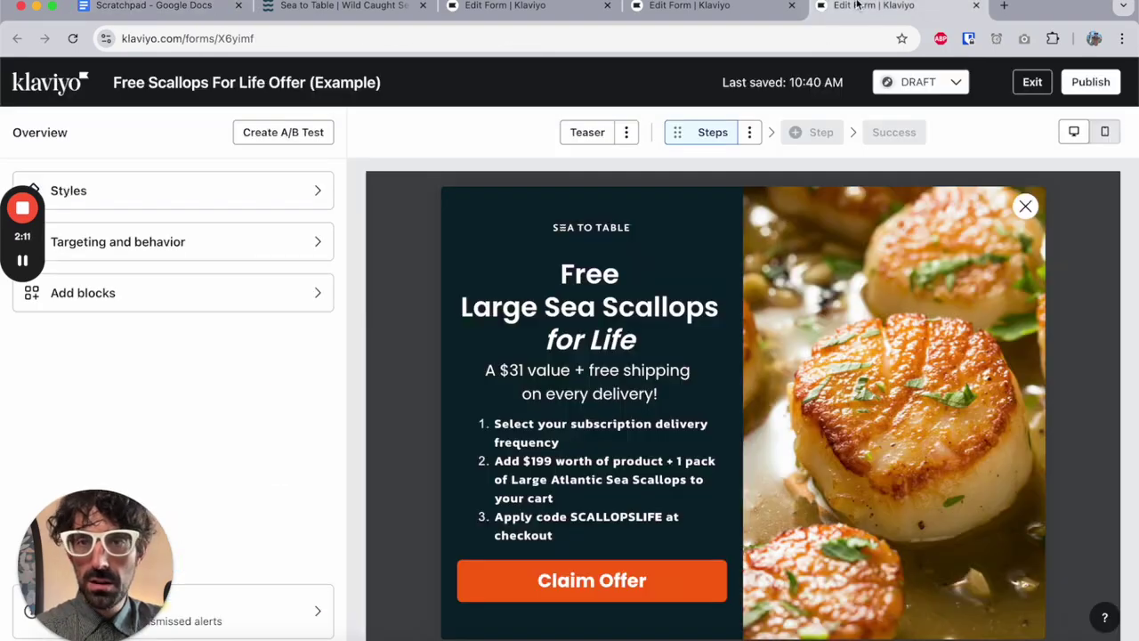
{"action": "left_click", "coordinate": [252, 241]}
{"action": "left_click", "coordinate": [275, 179]}
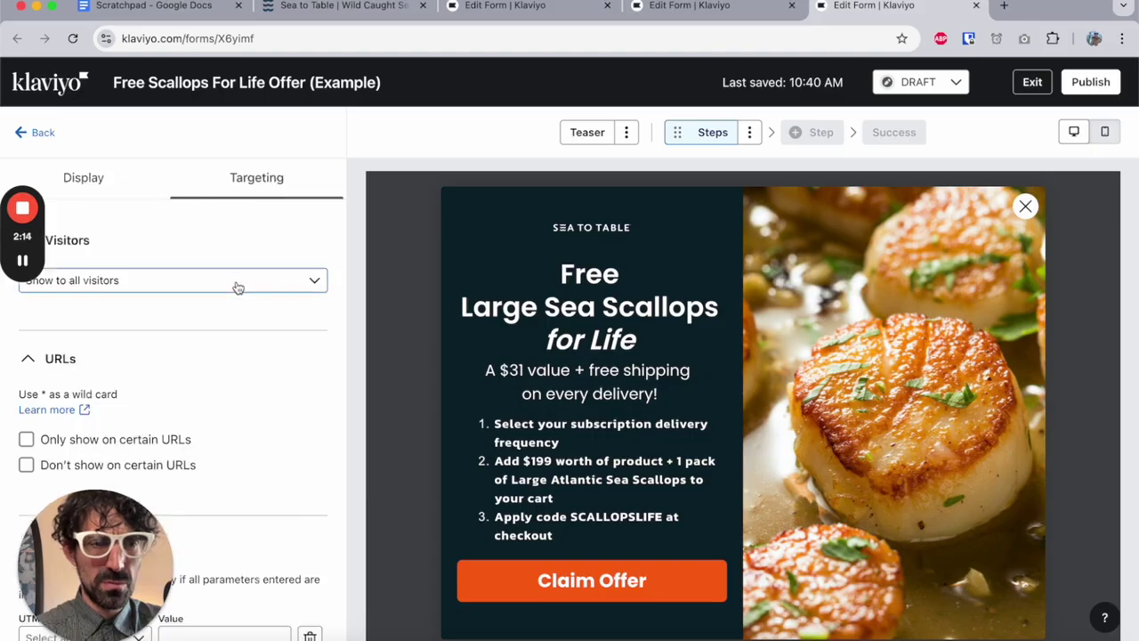
{"action": "left_click", "coordinate": [94, 445]}
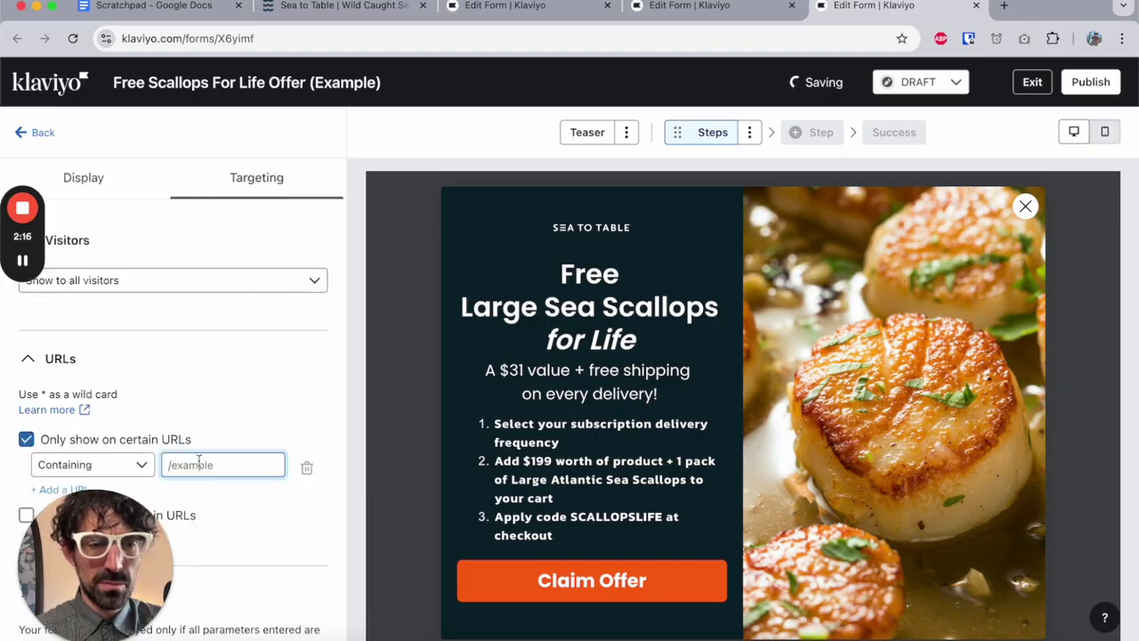
{"action": "key", "text": "super+v"}
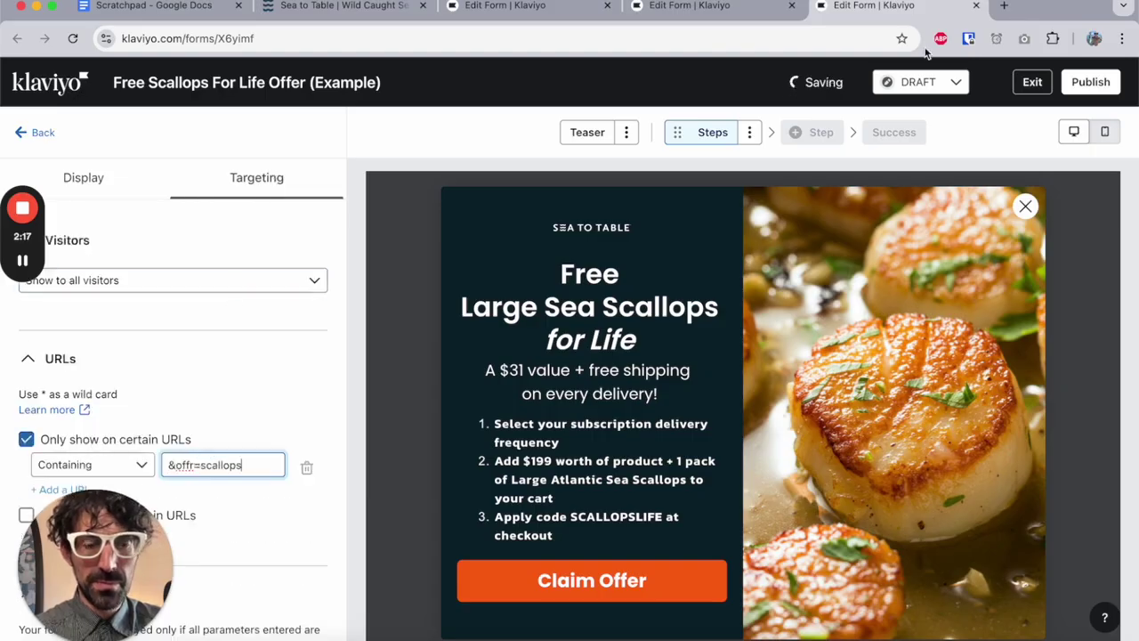
{"action": "left_click", "coordinate": [1077, 80]}
{"action": "left_click", "coordinate": [1032, 186]}
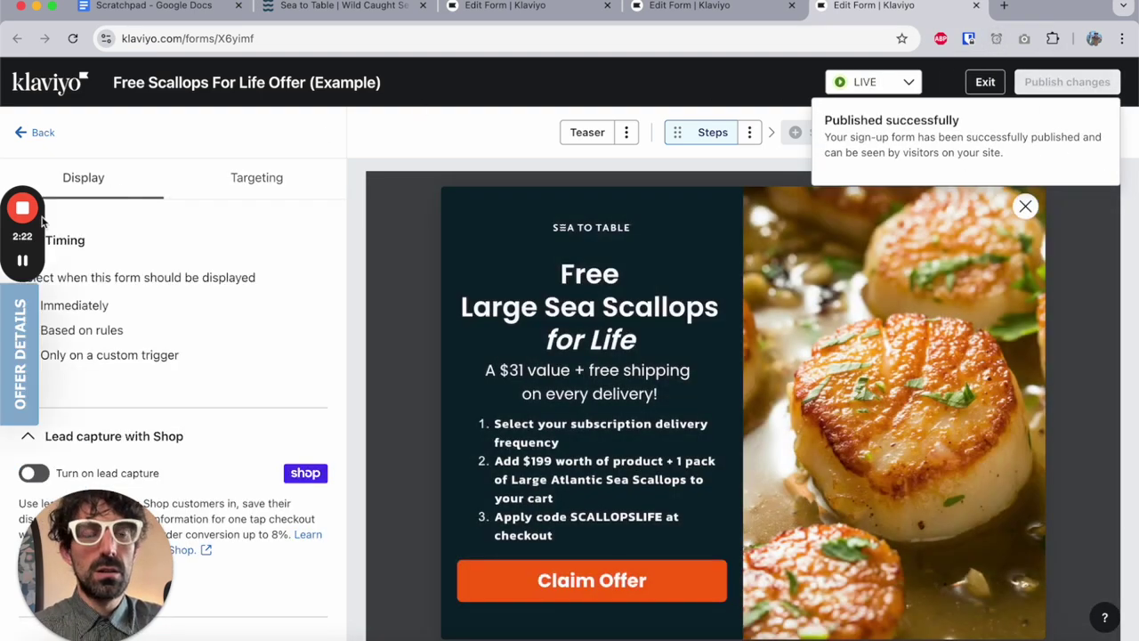
Check the Sea to Table homepage and the regular Get Started bundle page for any offer popup
{"action": "left_click", "coordinate": [360, 6]}
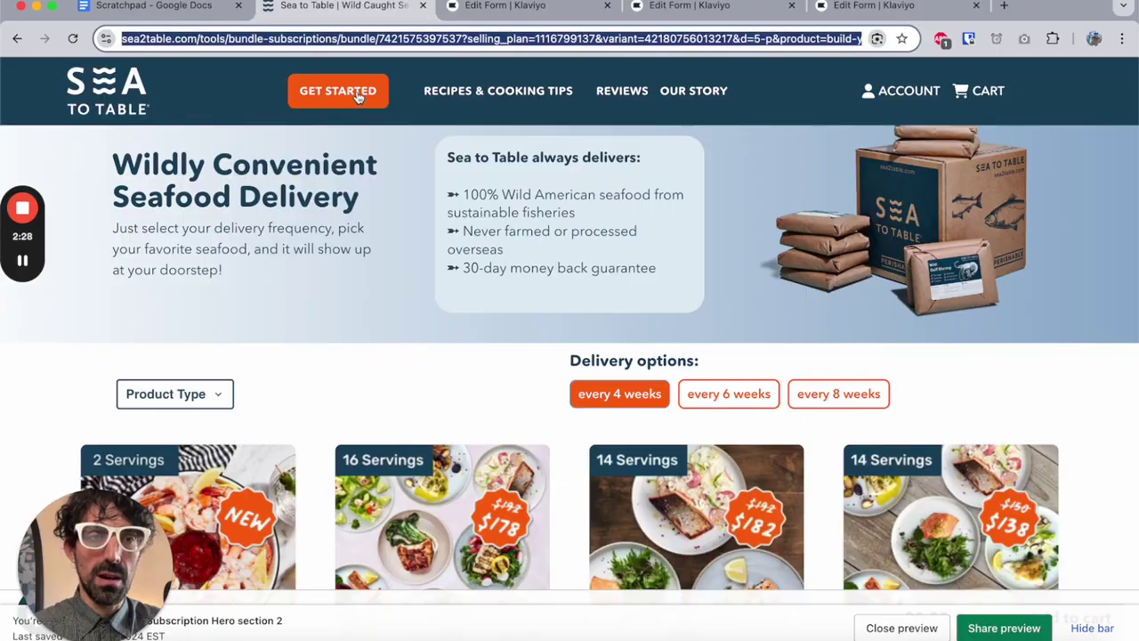
{"action": "left_click", "coordinate": [140, 107]}
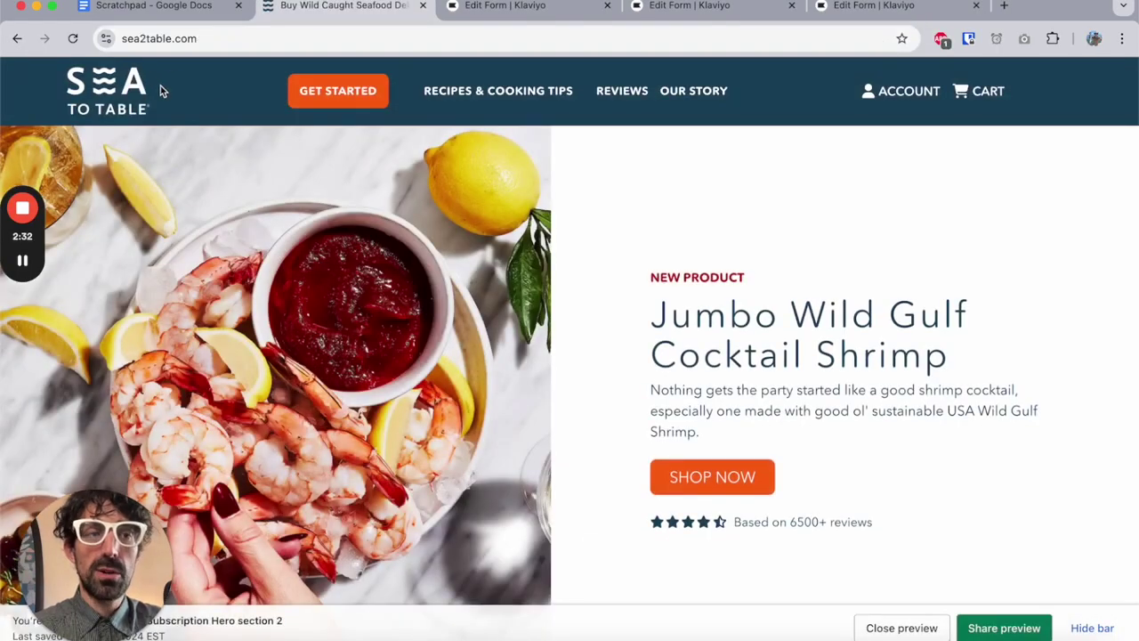
{"action": "left_click", "coordinate": [331, 95]}
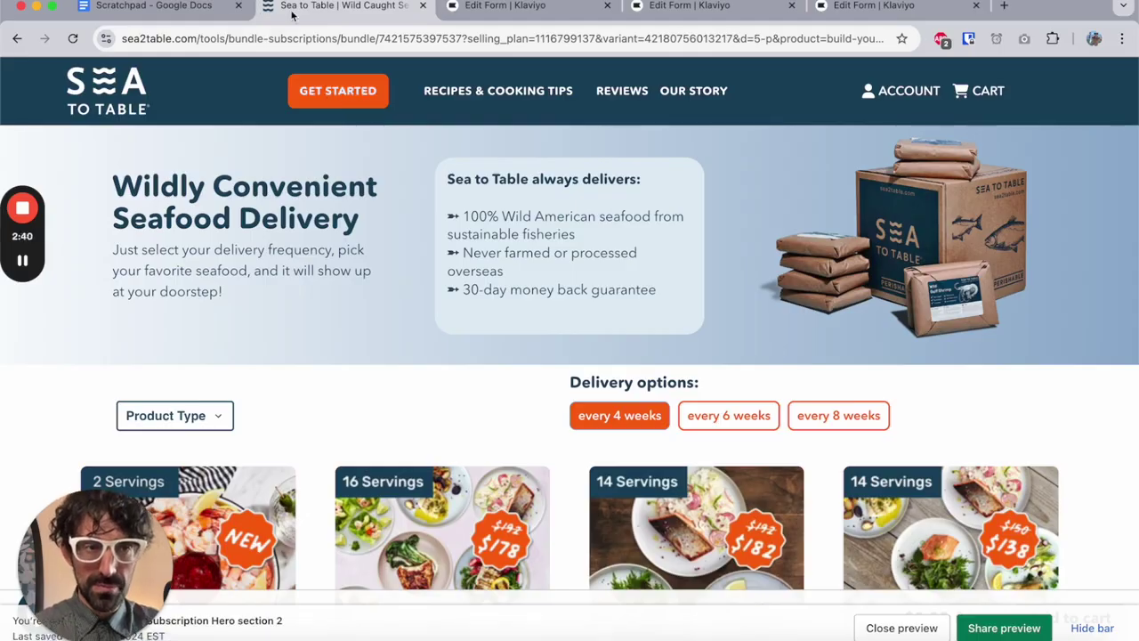
Load the full bundle URL ending in &offr=kingsalmon from the Scratchpad document in a new browser tab to test its popup
{"action": "left_click", "coordinate": [191, 6]}
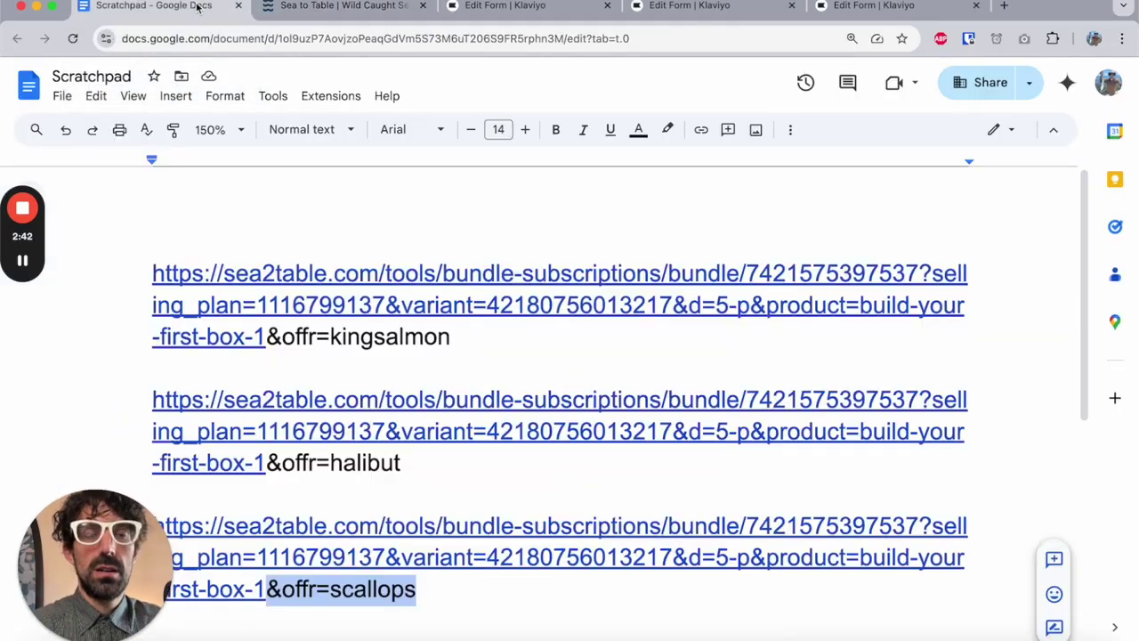
{"action": "left_click_drag", "start_coordinate": [450, 336], "coordinate": [153, 273]}
{"action": "key", "text": "super+c"}
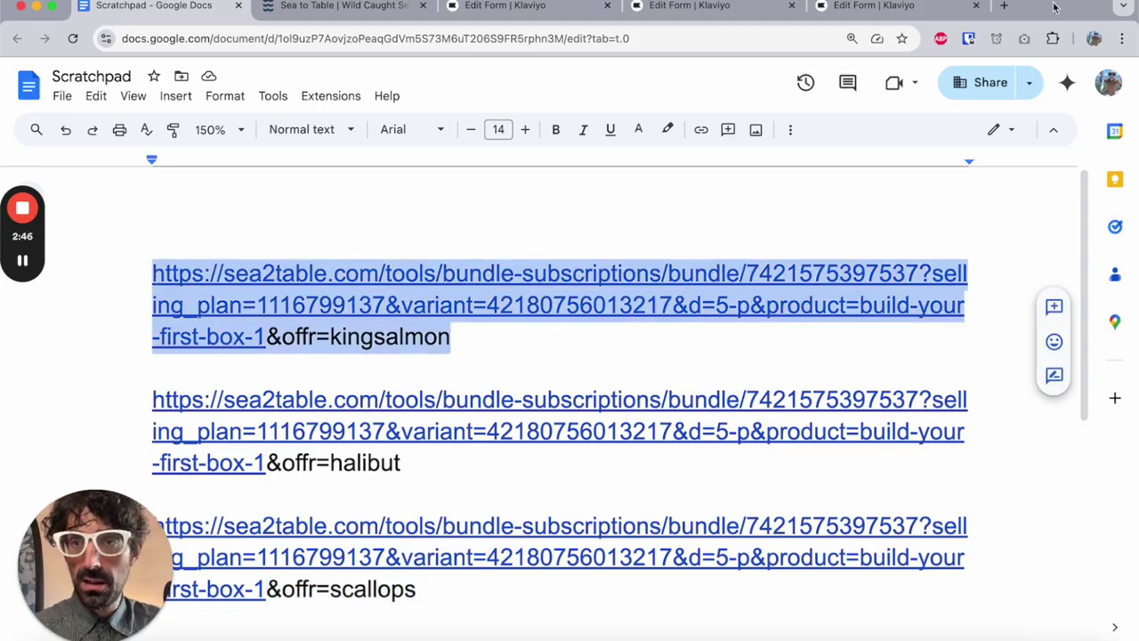
{"action": "left_click", "coordinate": [1005, 7]}
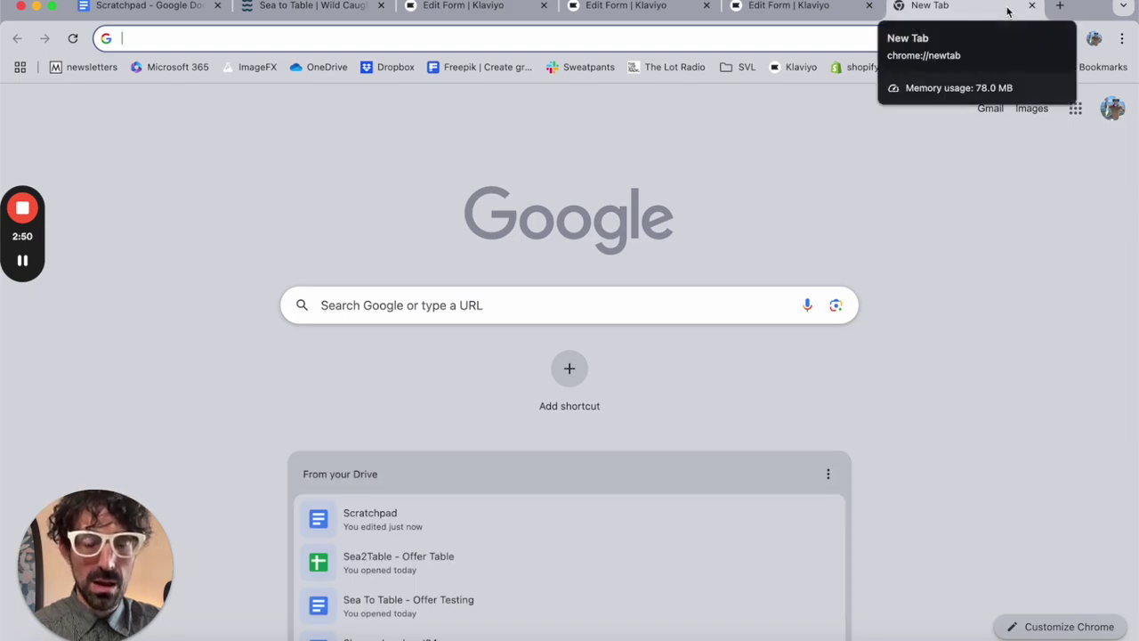
{"action": "key", "text": "super+v"}
{"action": "key", "text": "Return"}
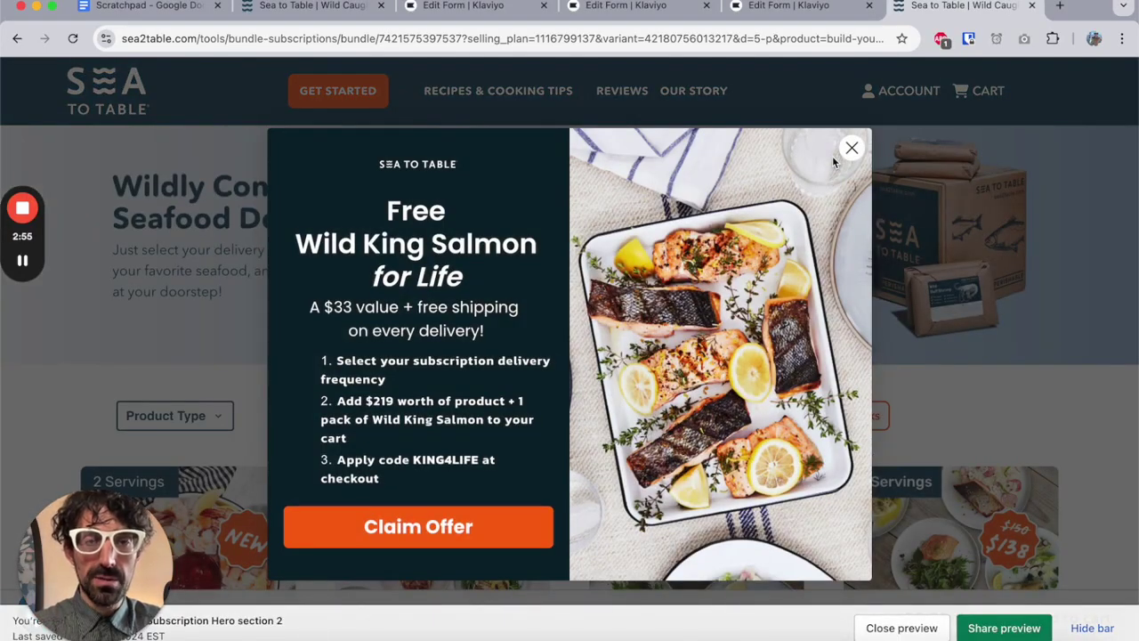
Test the king salmon popup by closing it, reopening it from the Offer Details teaser, and closing it again
{"action": "left_click", "coordinate": [852, 149]}
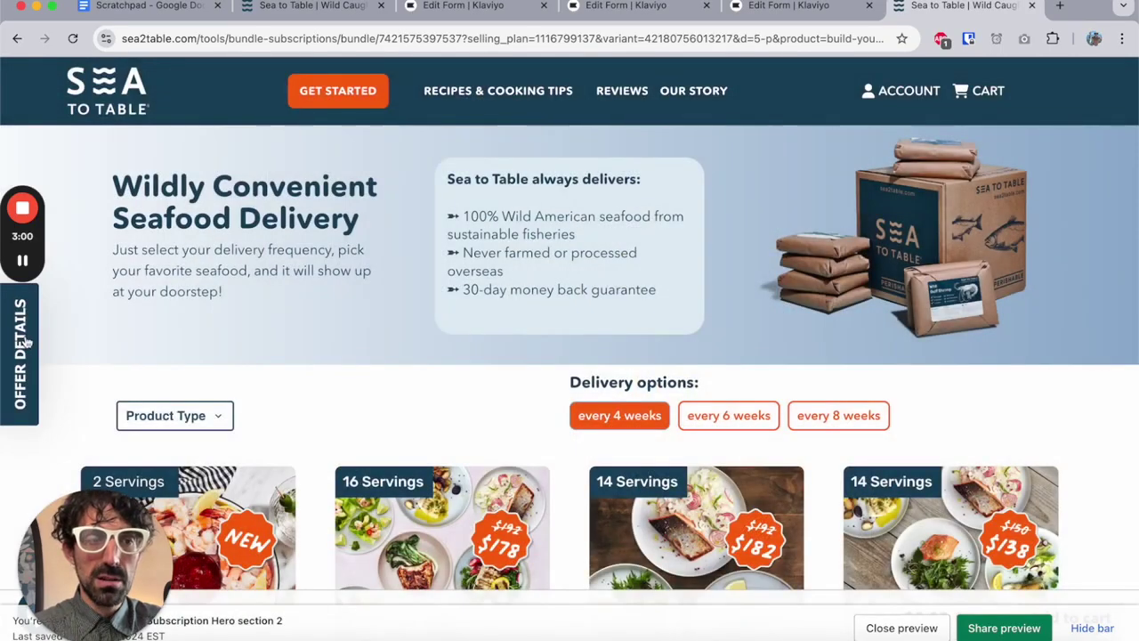
{"action": "left_click", "coordinate": [20, 348]}
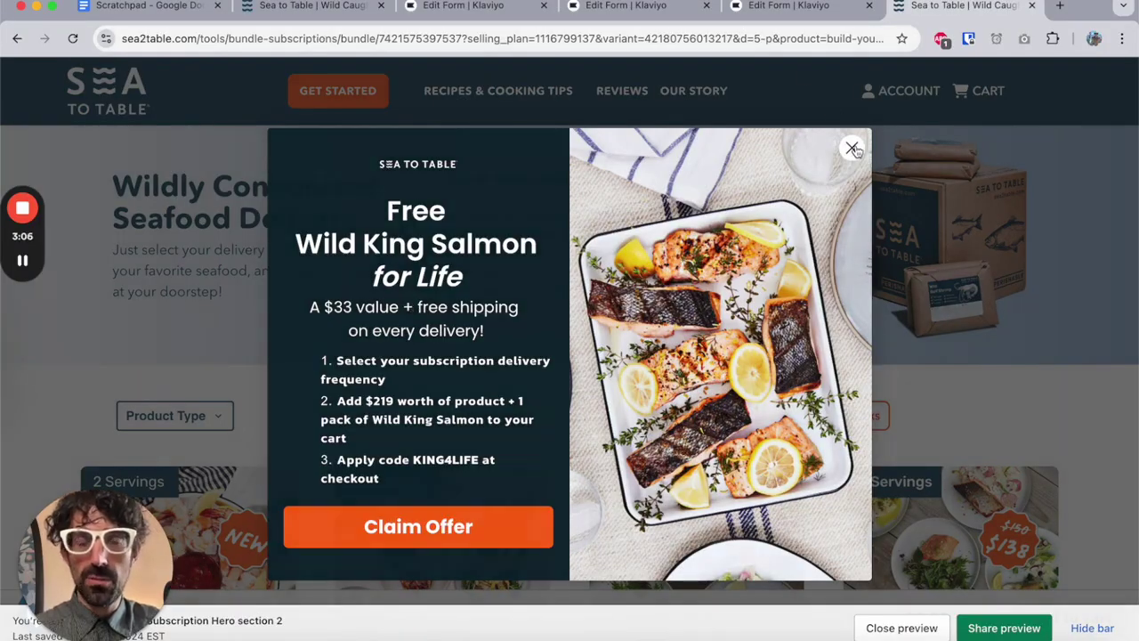
{"action": "left_click", "coordinate": [852, 148]}
Load the full bundle URL ending in &offr=halibut in the store's test tab and check which offer its popup names
{"action": "left_click", "coordinate": [147, 6]}
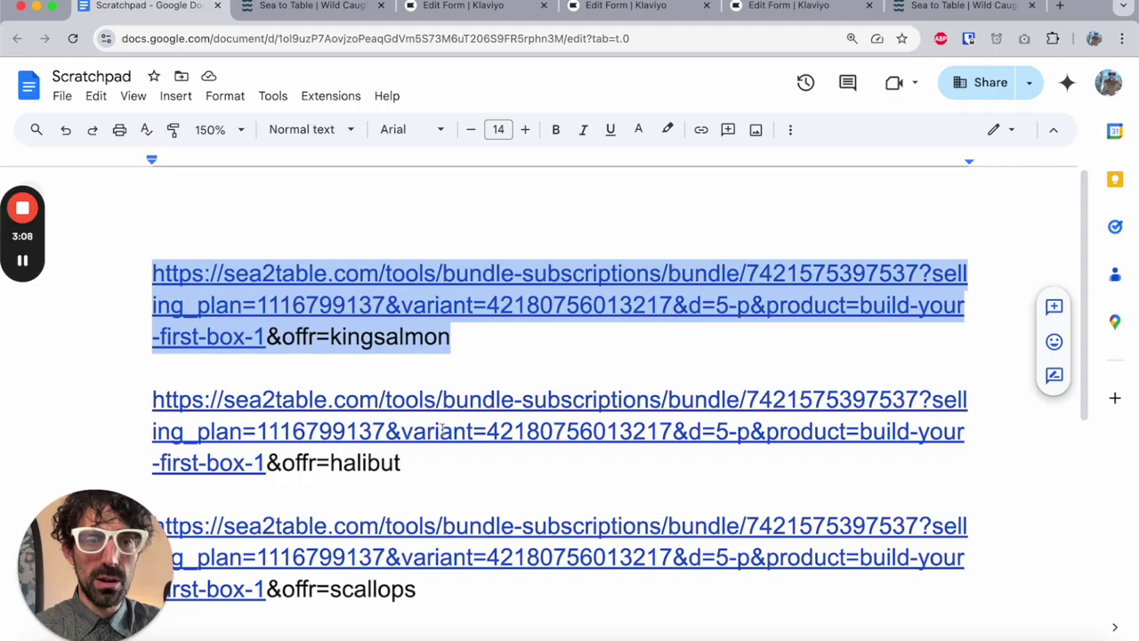
{"action": "triple_click", "coordinate": [427, 461]}
{"action": "key", "text": "ctrl+c"}
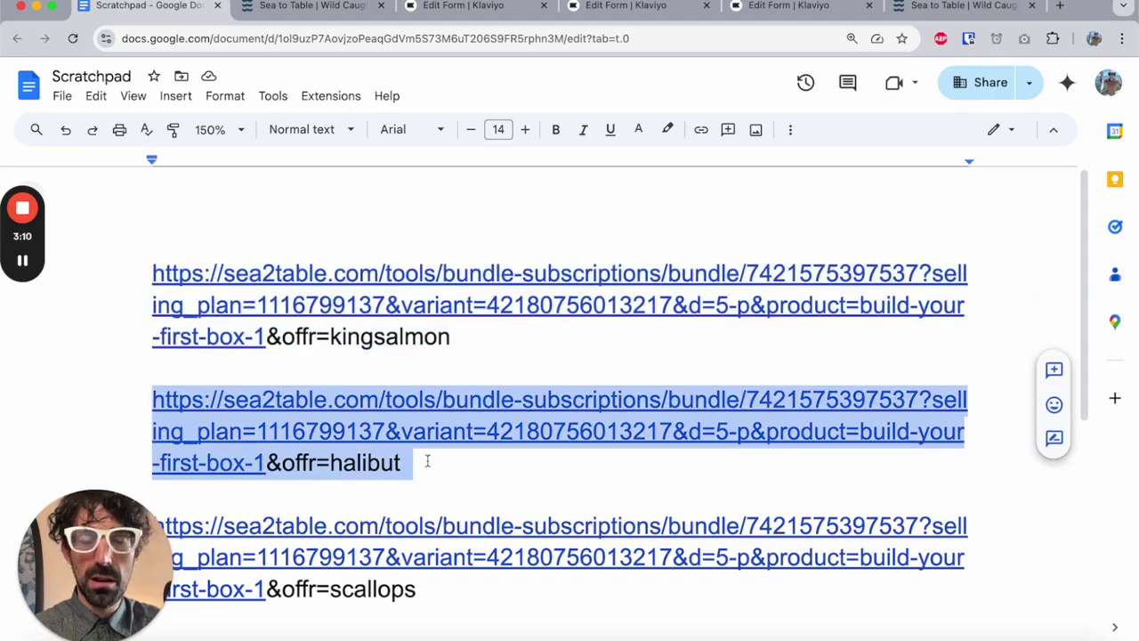
{"action": "left_click", "coordinate": [966, 5]}
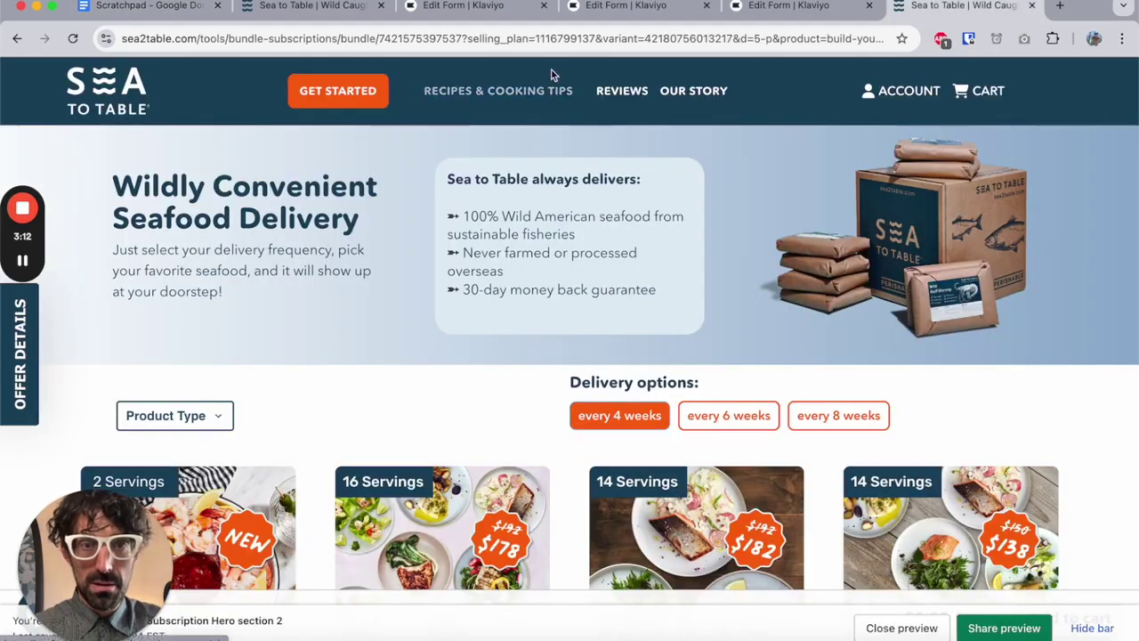
{"action": "left_click", "coordinate": [553, 38]}
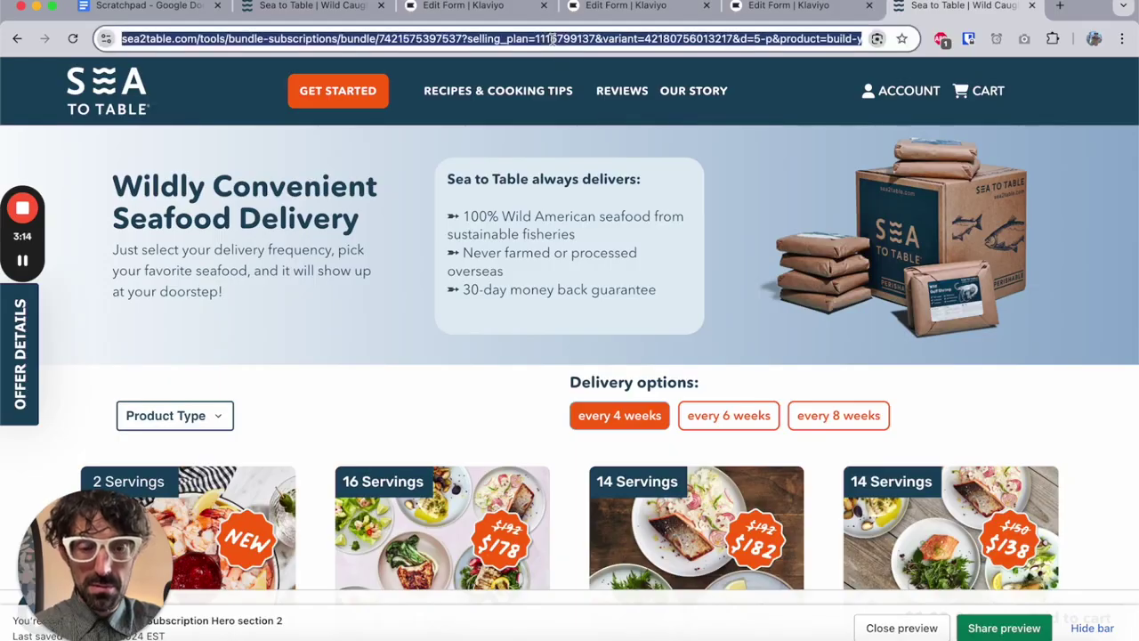
{"action": "key", "text": "ctrl+v"}
{"action": "key", "text": "Return"}
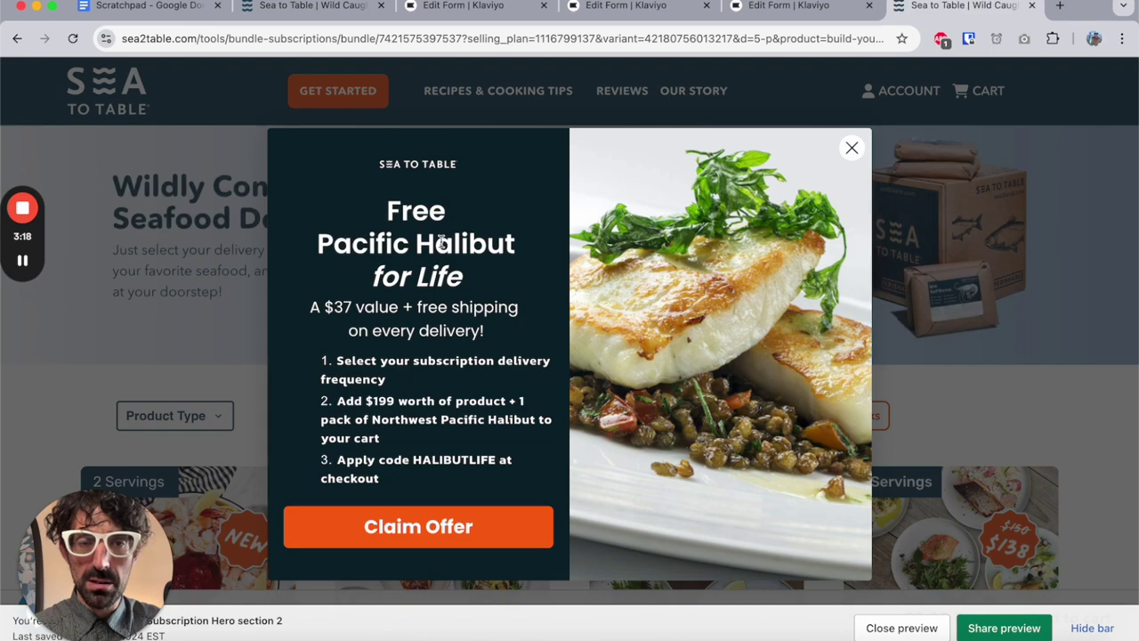
{"action": "double_click", "coordinate": [441, 243]}
Load the full bundle URL ending in &offr=scallops from the Scratchpad document in the store's test tab and check which offer its popup names
{"action": "left_click", "coordinate": [153, 6]}
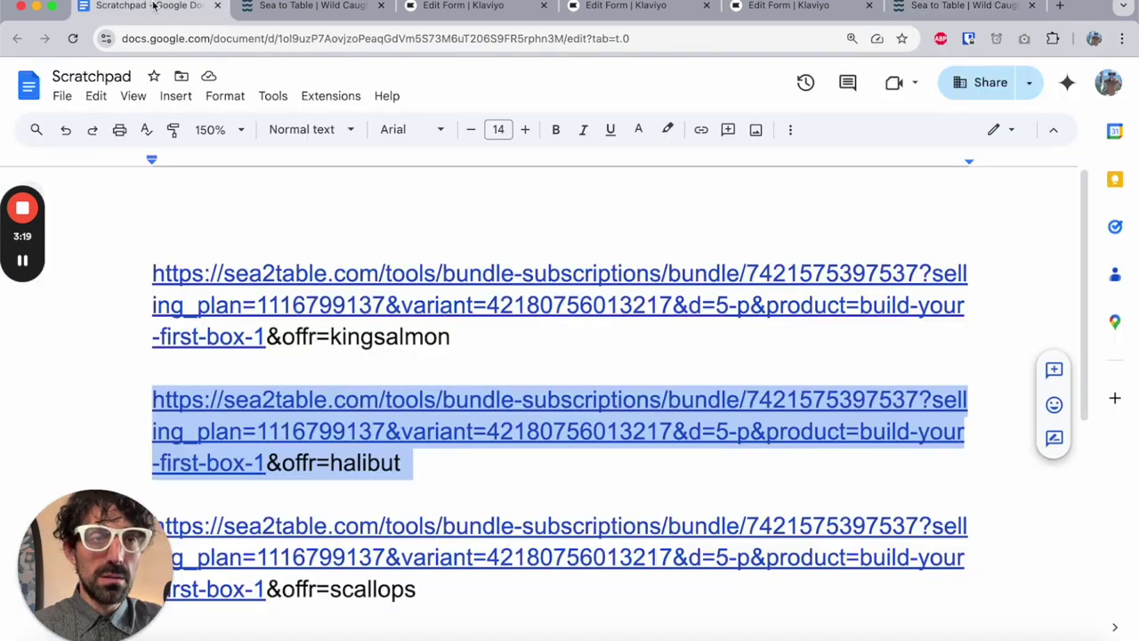
{"action": "triple_click", "coordinate": [398, 583]}
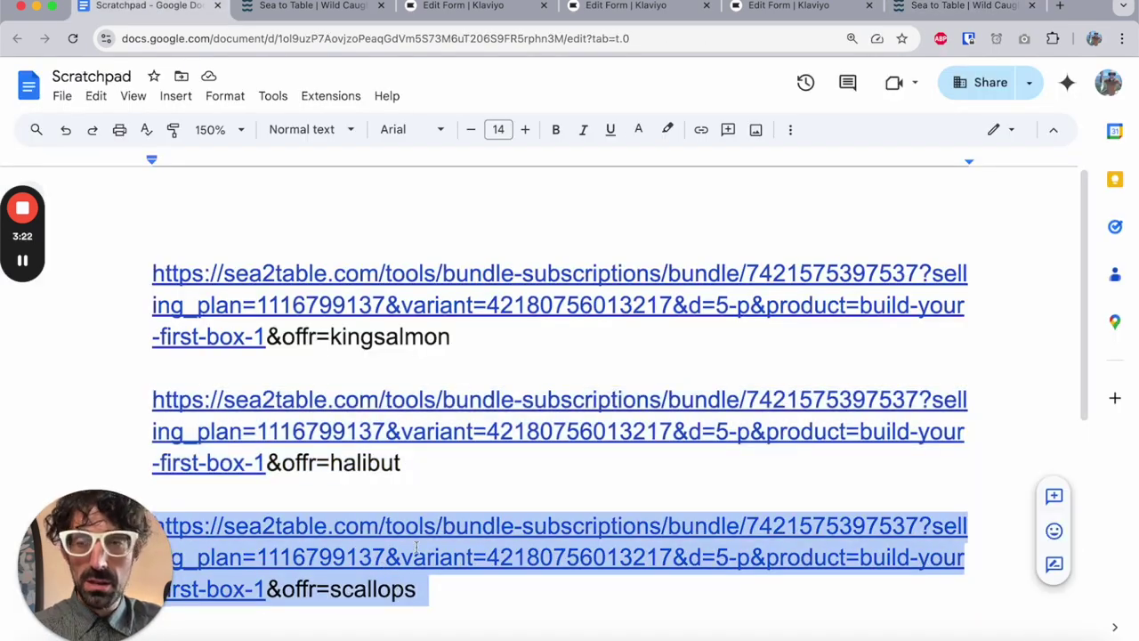
{"action": "left_click", "coordinate": [926, 5]}
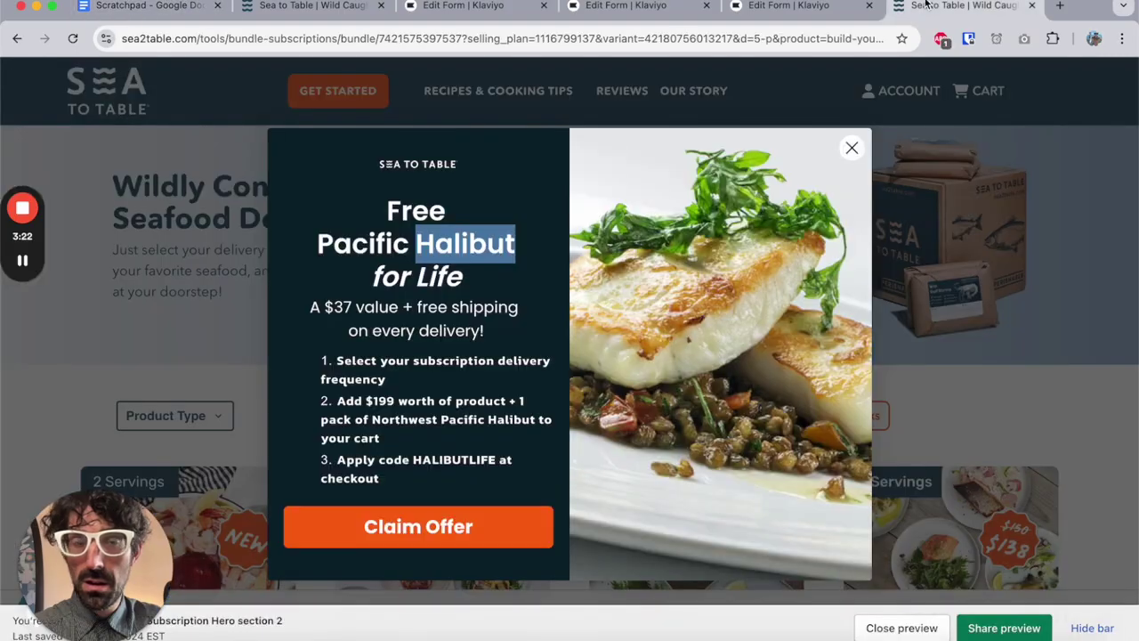
{"action": "triple_click", "coordinate": [532, 39]}
{"action": "key", "text": "super+v"}
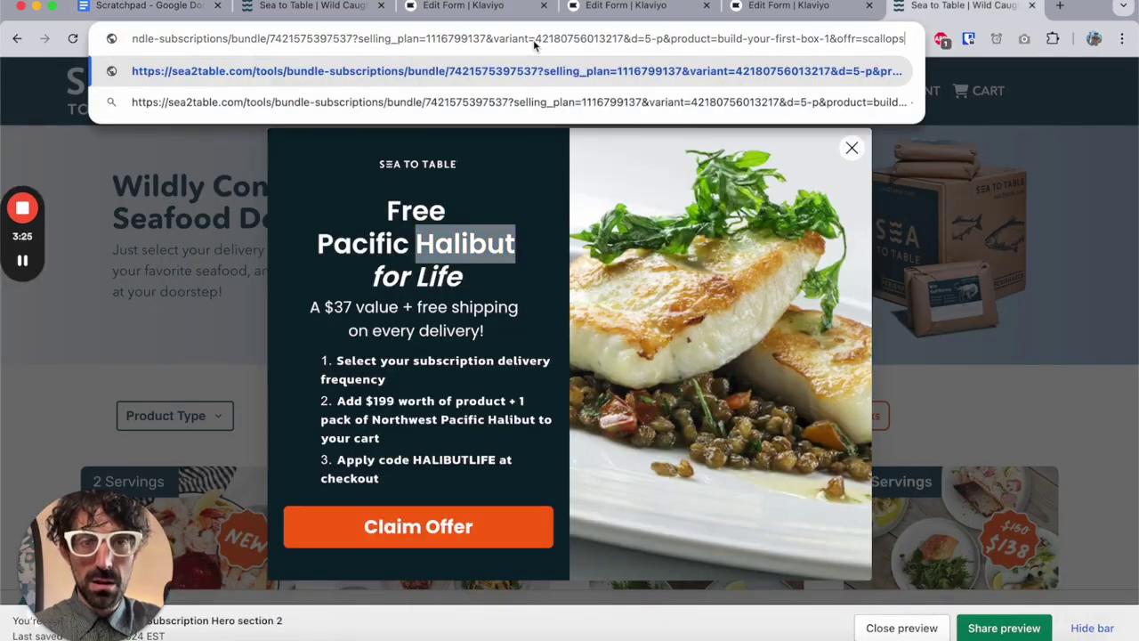
{"action": "key", "text": "Return"}
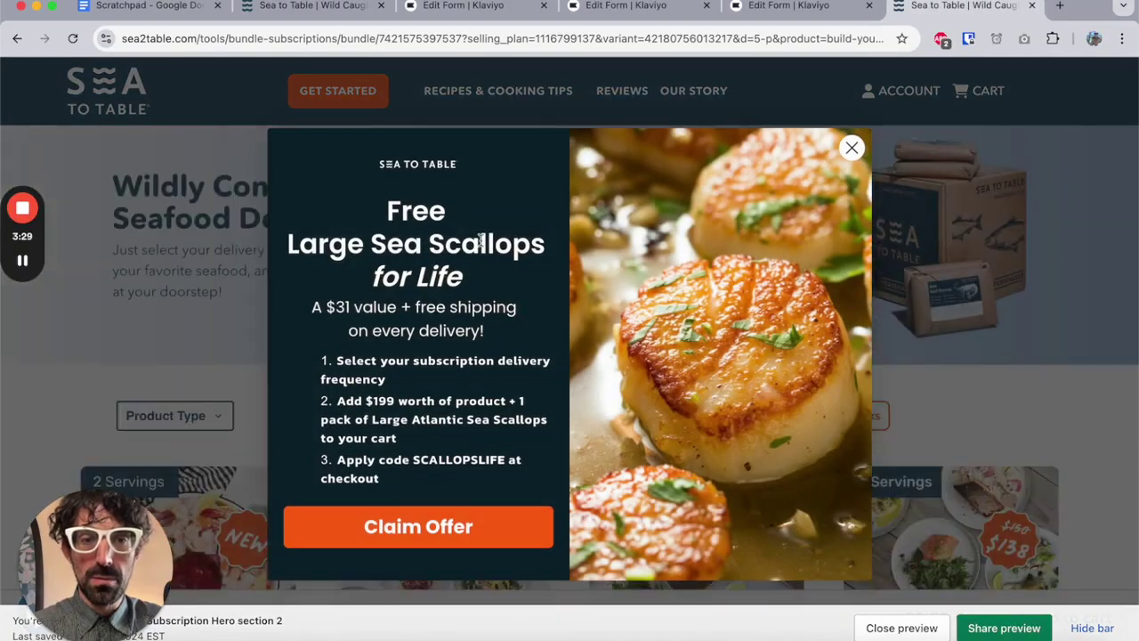
{"action": "double_click", "coordinate": [480, 241]}
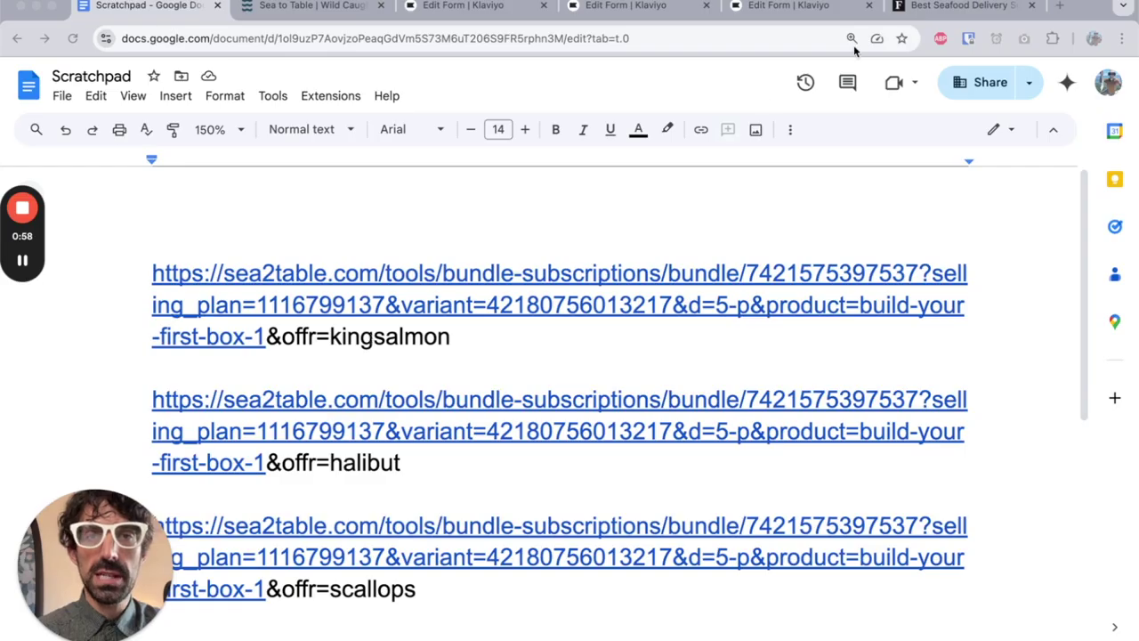
Review the Sea To Table listing on the Forbes seafood delivery page against the Scratchpad bundle URL ending in &offr=halibut
{"action": "left_click", "coordinate": [917, 9]}
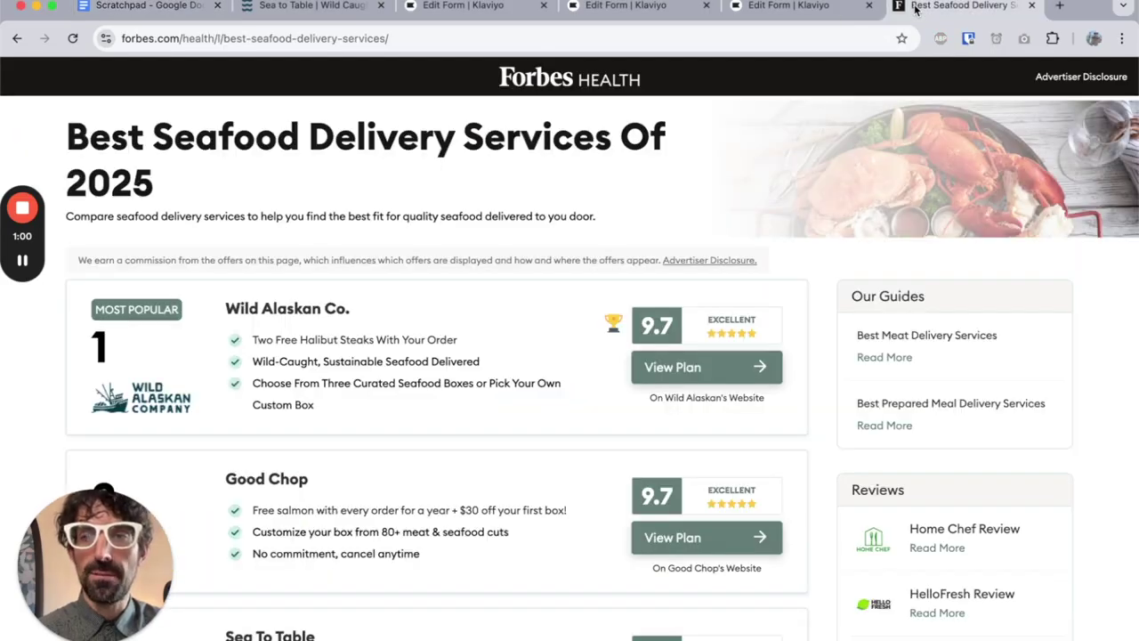
{"action": "scroll", "coordinate": [313, 411], "scroll_direction": "down", "scroll_amount": 5}
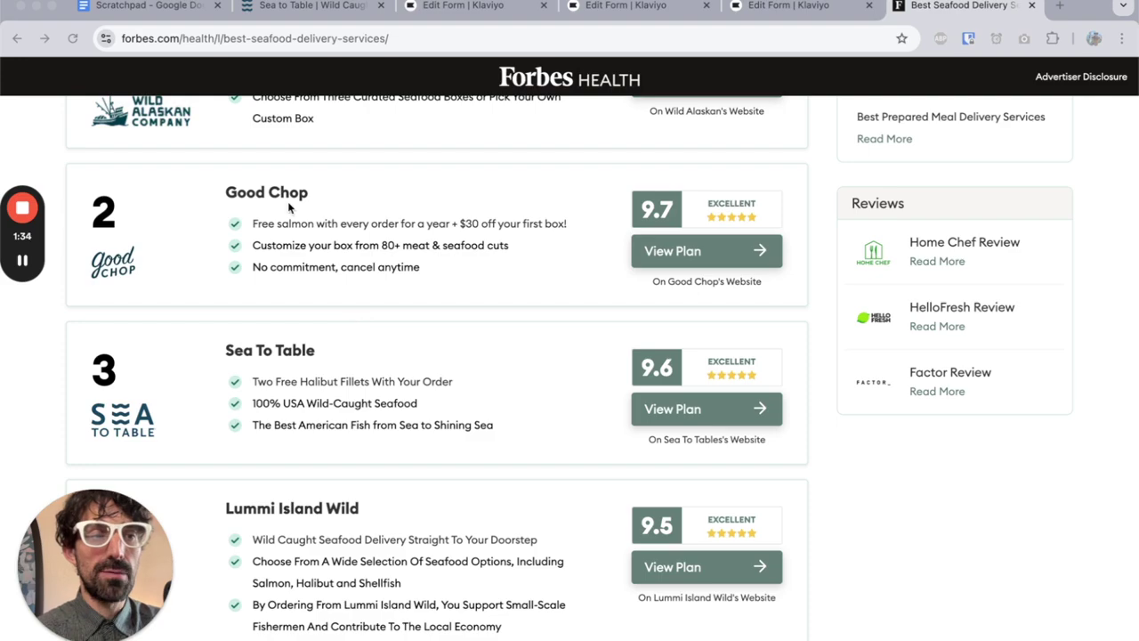
{"action": "left_click", "coordinate": [157, 9]}
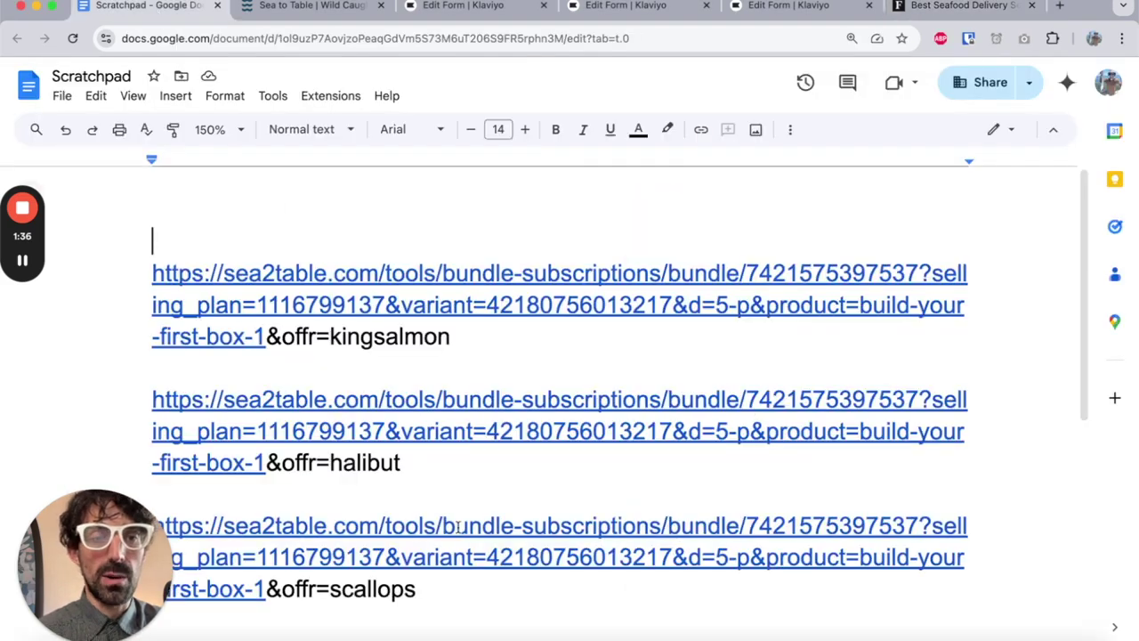
{"action": "triple_click", "coordinate": [438, 474]}
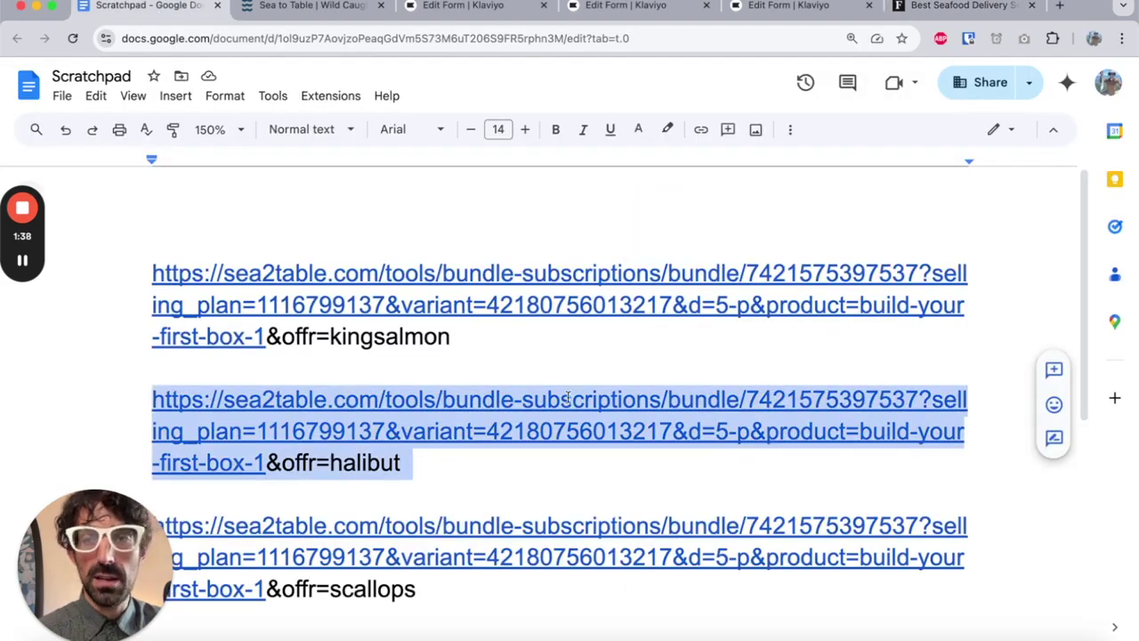
{"action": "left_click", "coordinate": [927, 12]}
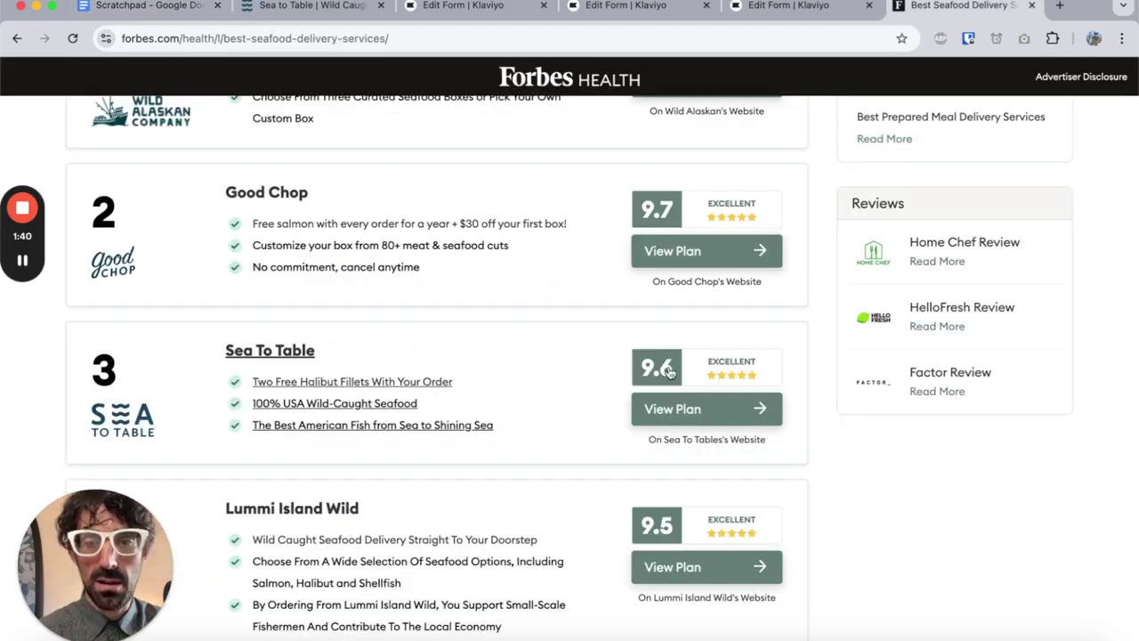